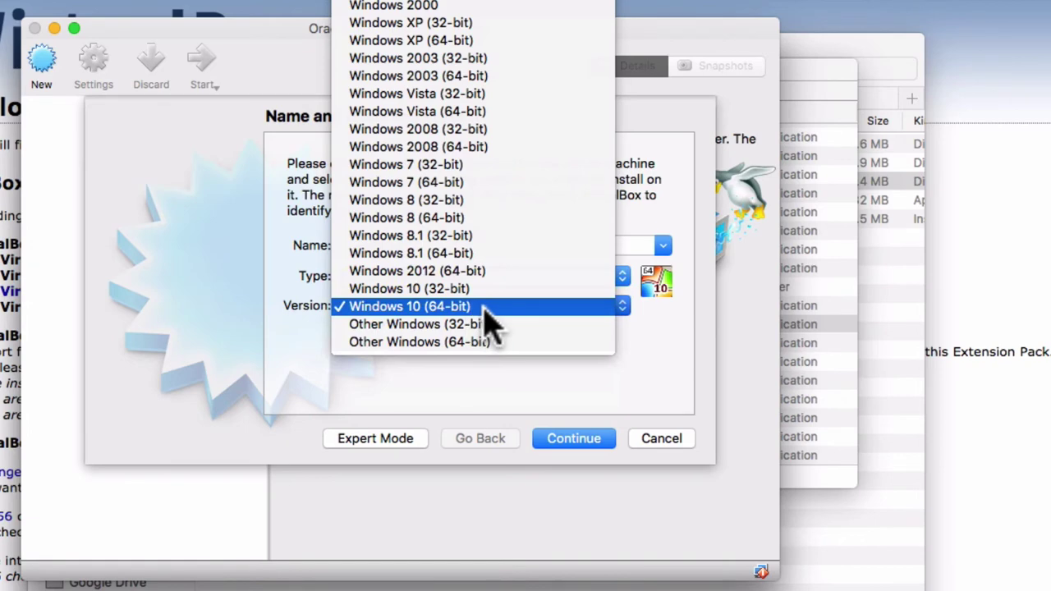
Set the Win10 virtual machine's version to Windows 10 (64-bit) and accept the 2048 MB memory size.
{"action": "left_click", "coordinate": [485, 311]}
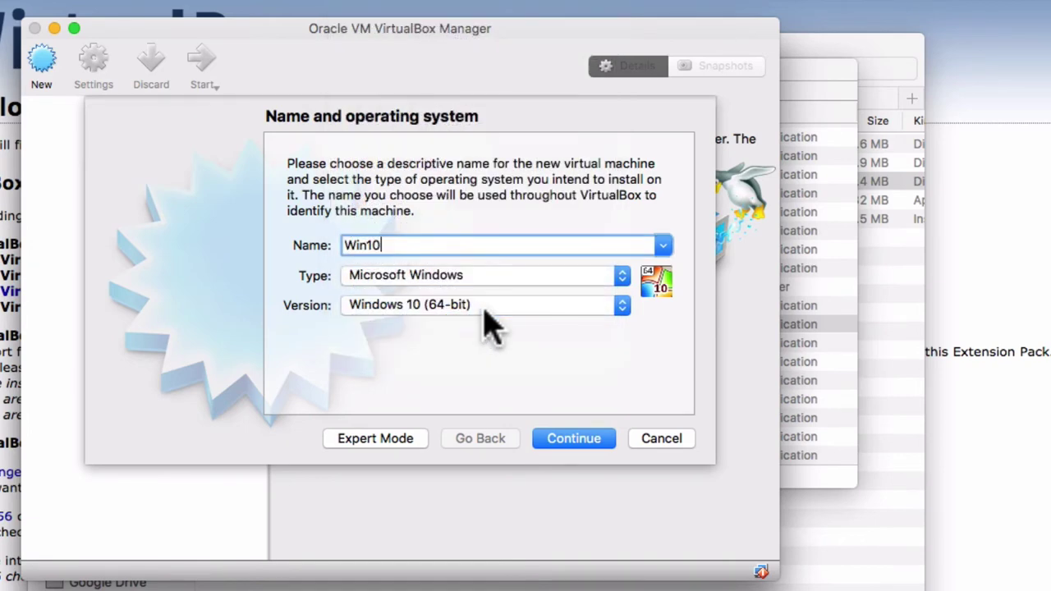
{"action": "left_click", "coordinate": [574, 443]}
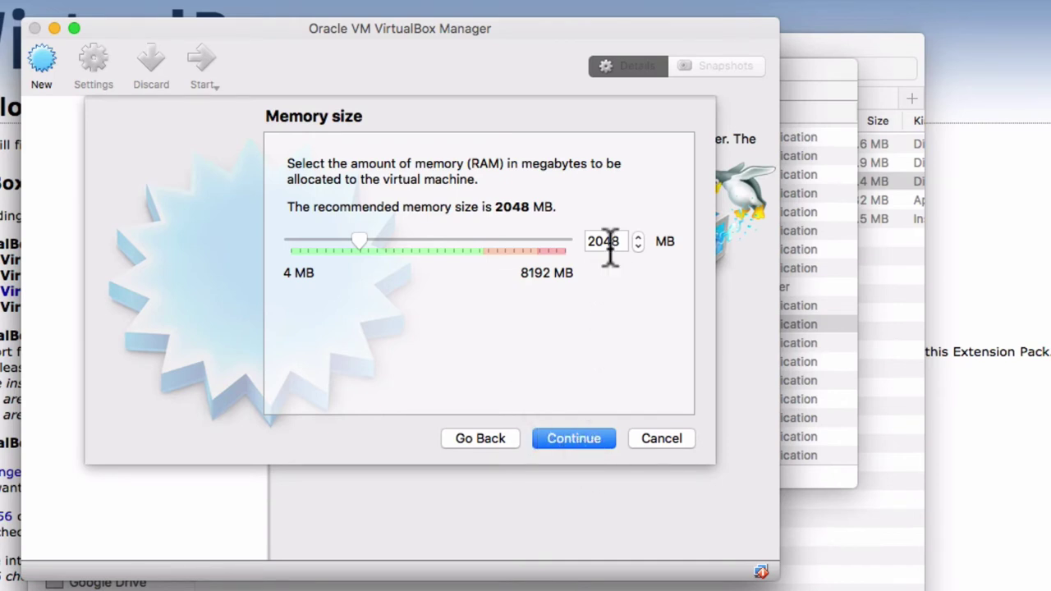
{"action": "left_click", "coordinate": [574, 440]}
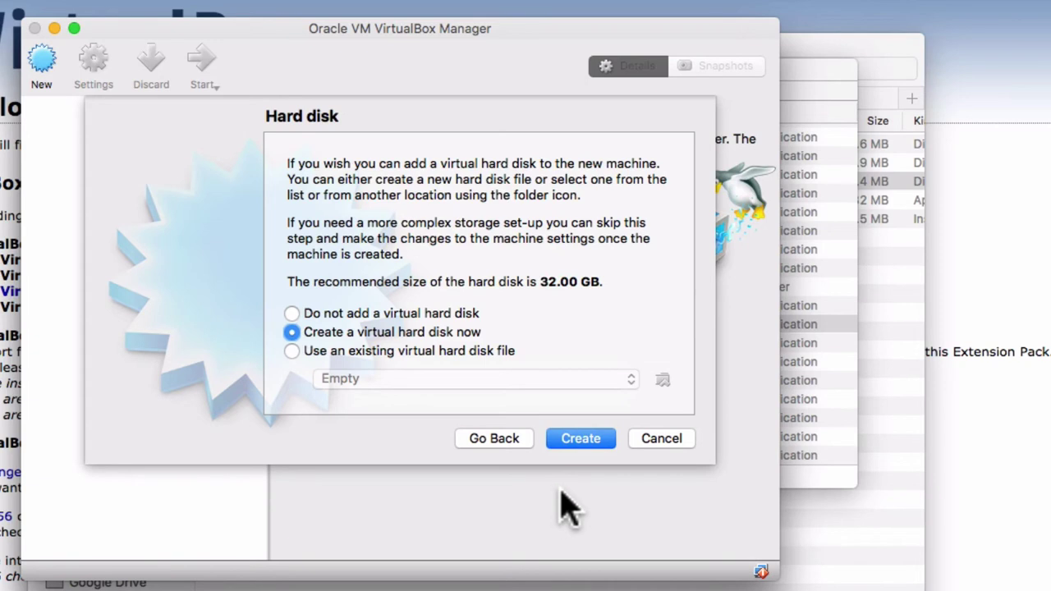
Create a new virtual hard disk for the machine as a dynamically allocated VDI (VirtualBox Disk Image).
{"action": "left_click", "coordinate": [581, 444]}
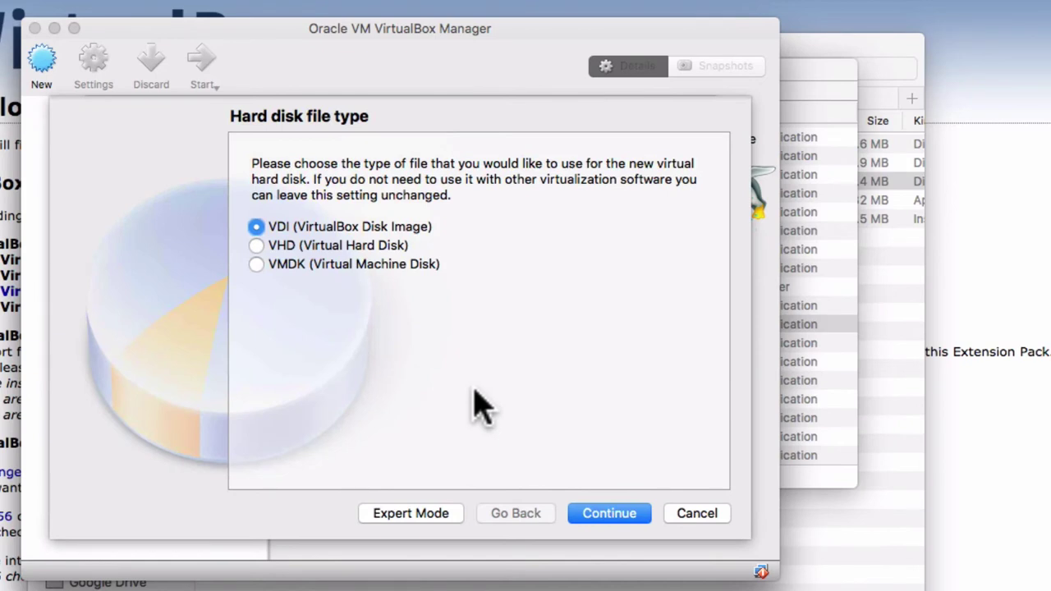
{"action": "left_click", "coordinate": [614, 516]}
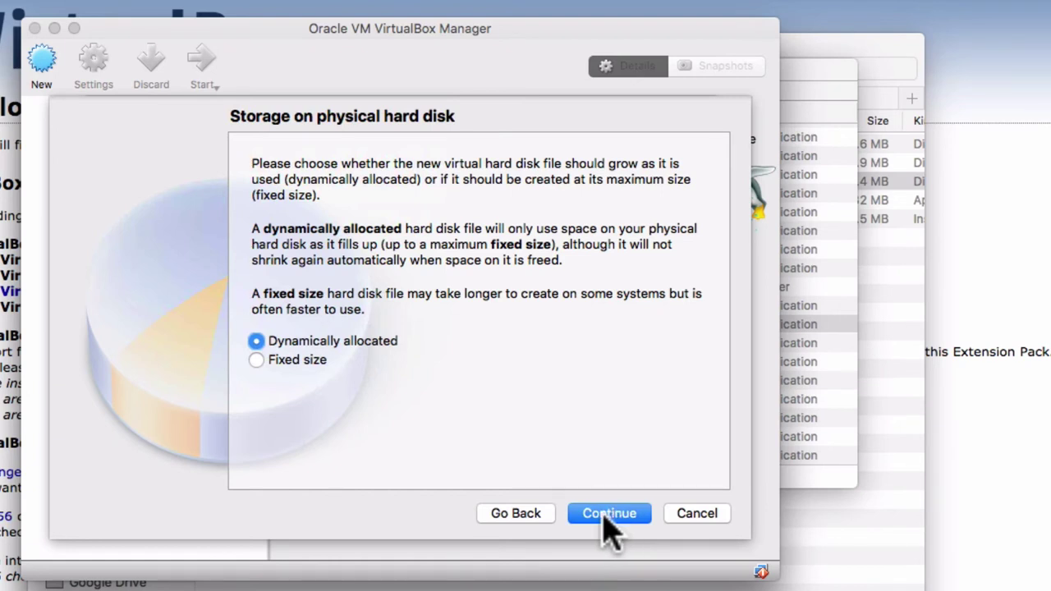
{"action": "left_click", "coordinate": [606, 514]}
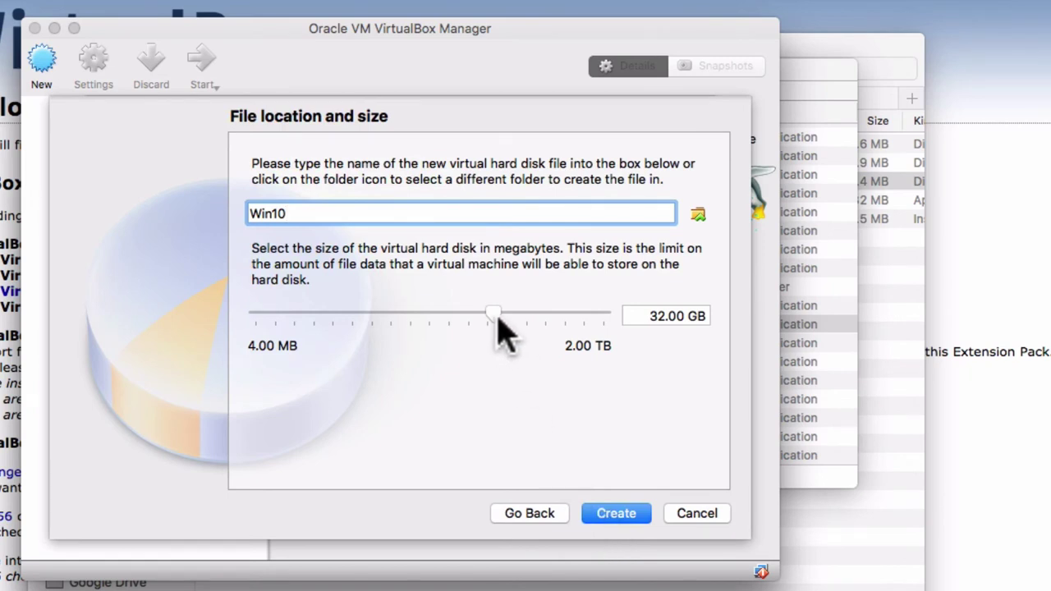
Set the Win10 virtual hard disk's size to 20 GB and create the disk.
{"action": "left_click_drag", "start_coordinate": [493, 314], "coordinate": [493, 316]}
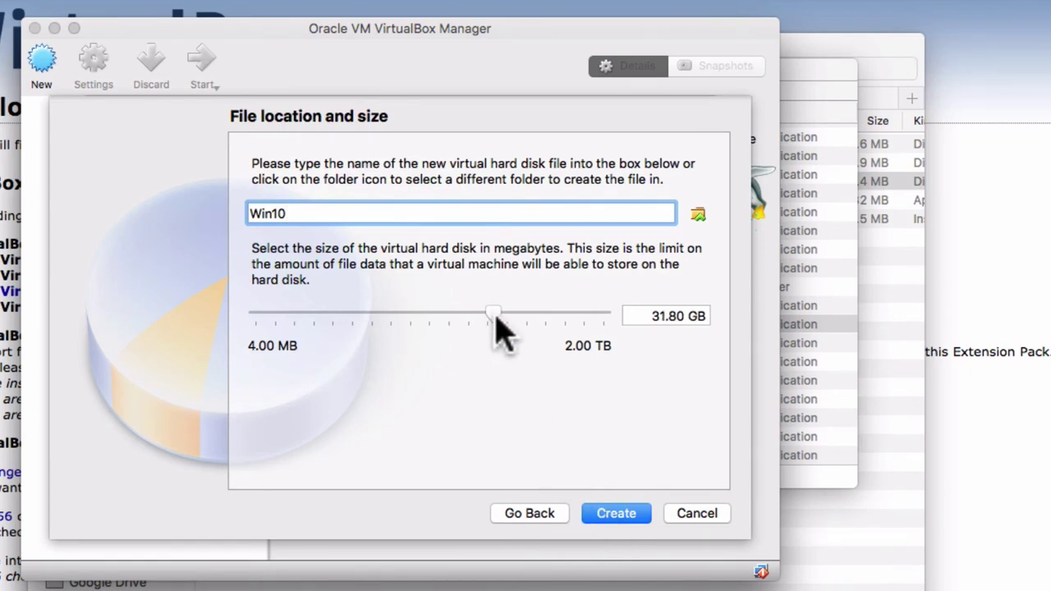
{"action": "left_click", "coordinate": [640, 317]}
{"action": "double_click", "coordinate": [645, 322]}
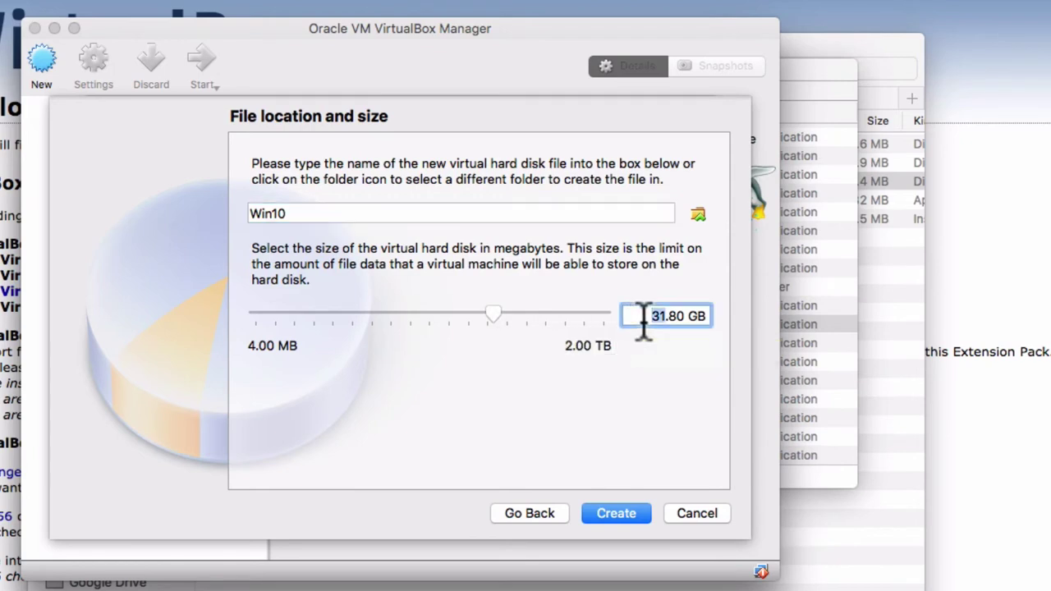
{"action": "type", "text": "7"}
{"action": "left_click_drag", "start_coordinate": [658, 318], "coordinate": [685, 317]}
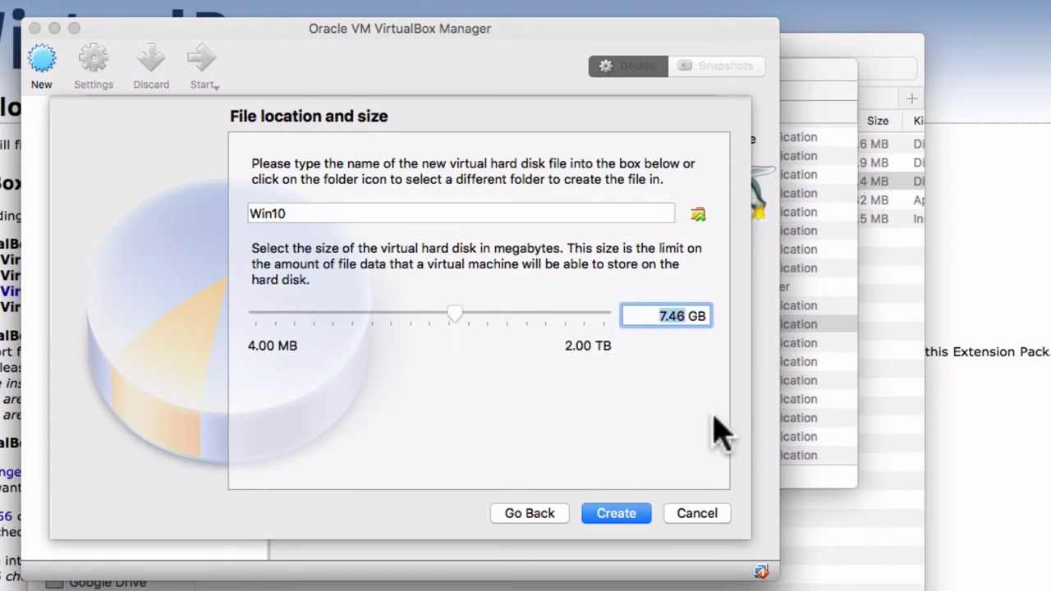
{"action": "type", "text": "20"}
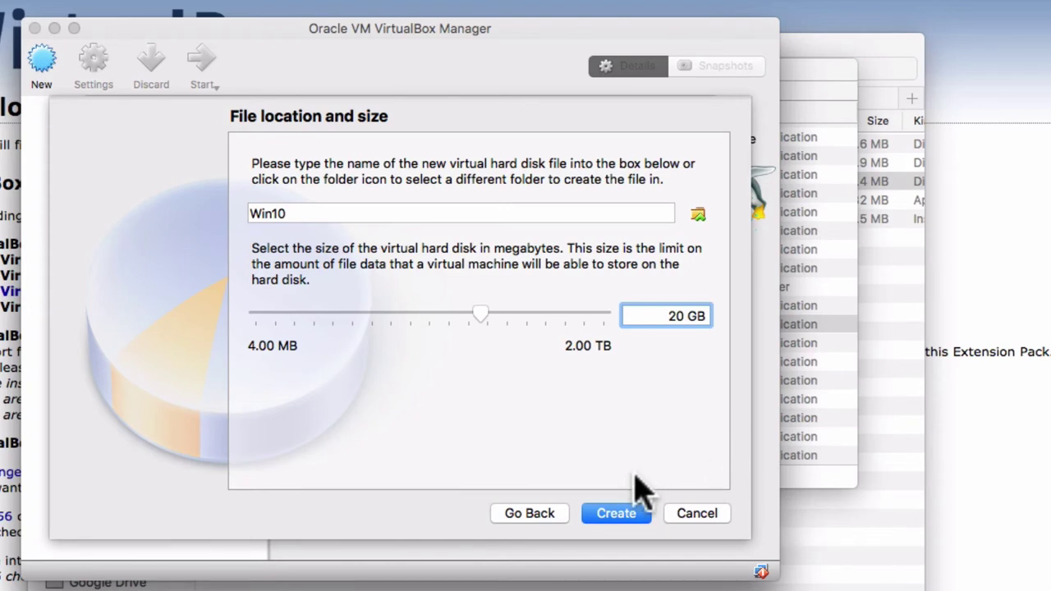
{"action": "left_click", "coordinate": [612, 516]}
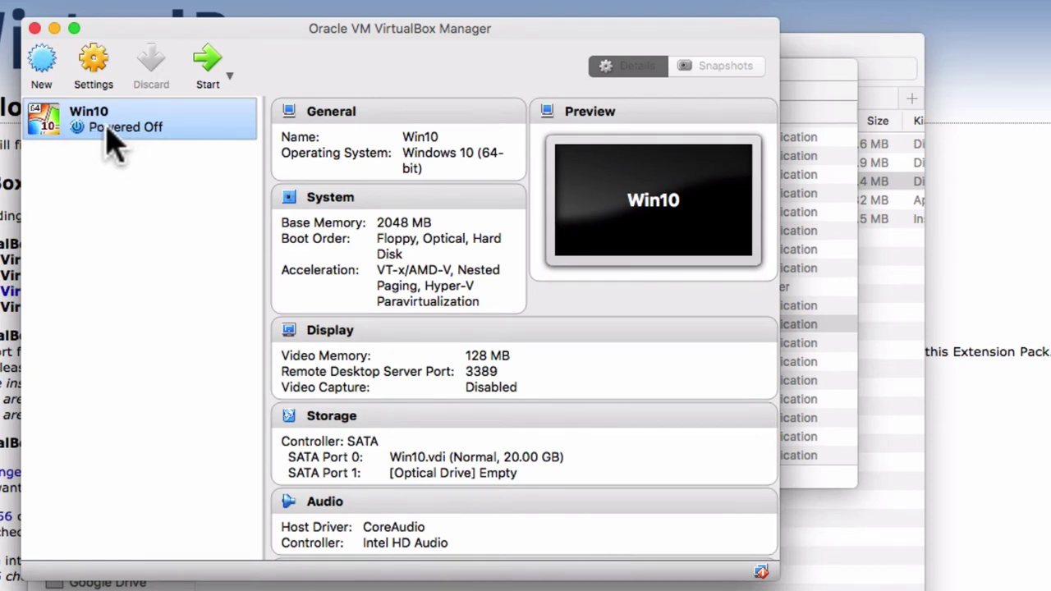
Load Win10.iso from the Windows10 folder into the empty optical drive in the Win10 machine's storage settings and save.
{"action": "left_click", "coordinate": [99, 69]}
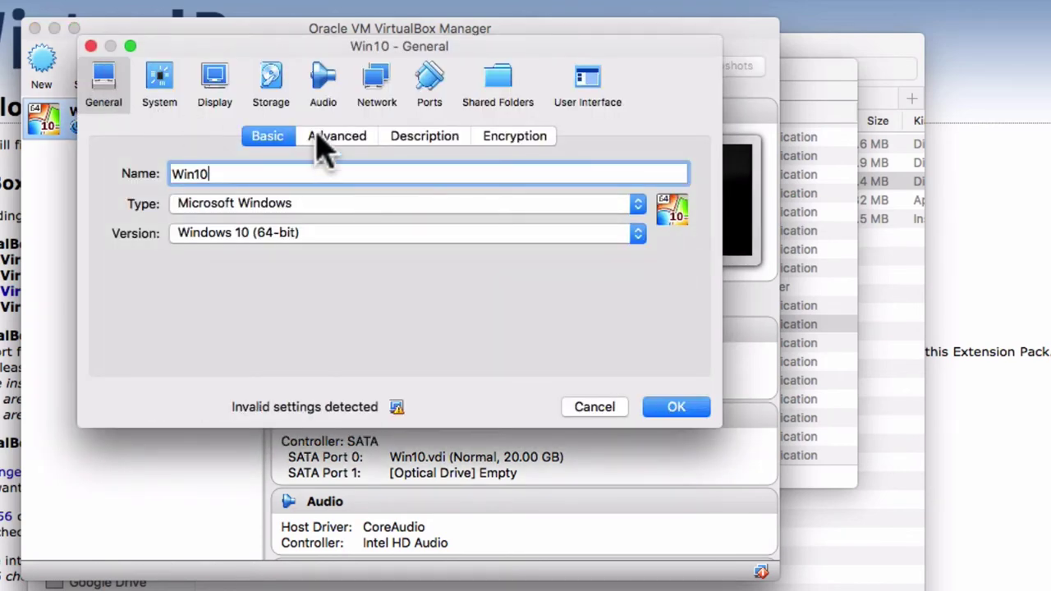
{"action": "left_click", "coordinate": [274, 84]}
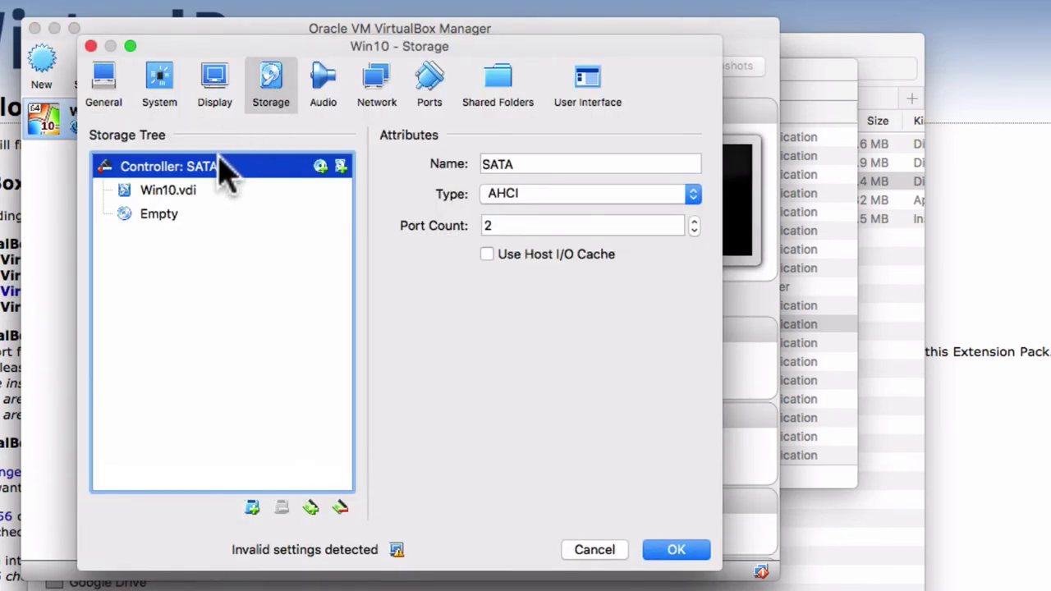
{"action": "left_click", "coordinate": [168, 193]}
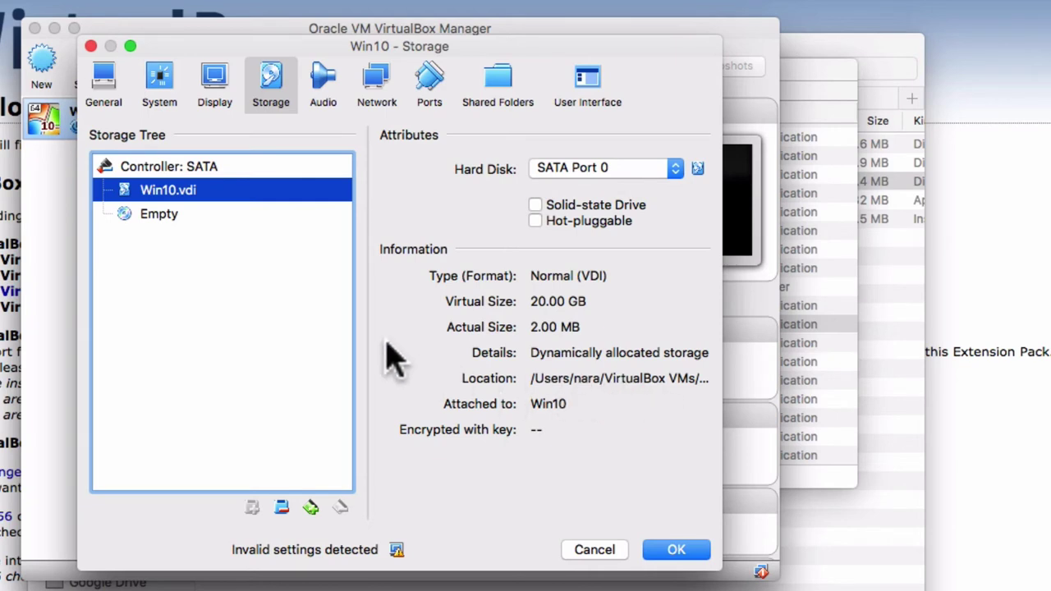
{"action": "left_click", "coordinate": [155, 219]}
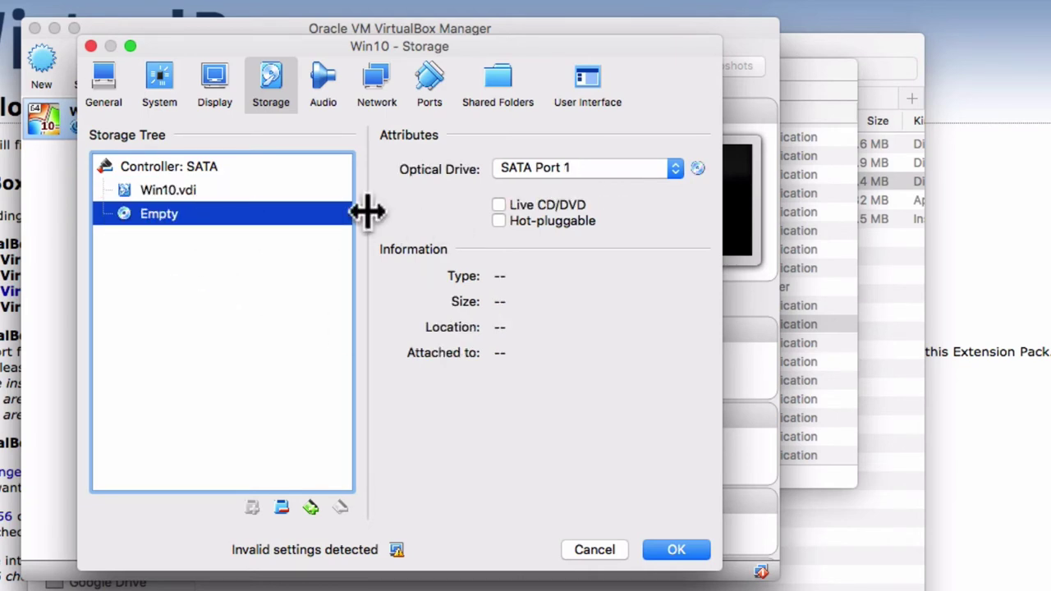
{"action": "left_click", "coordinate": [696, 168]}
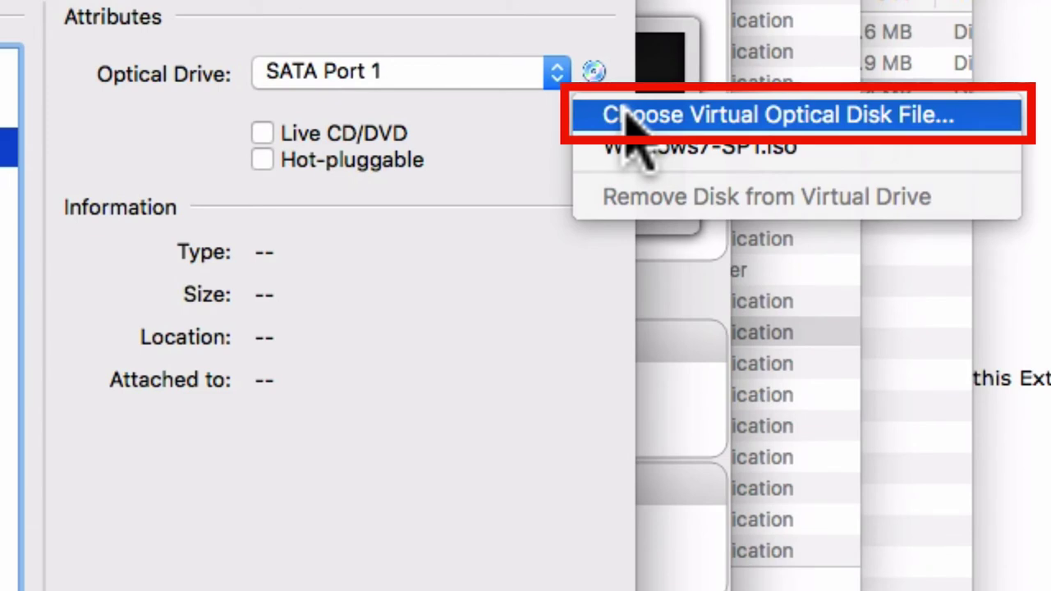
{"action": "left_click", "coordinate": [629, 116]}
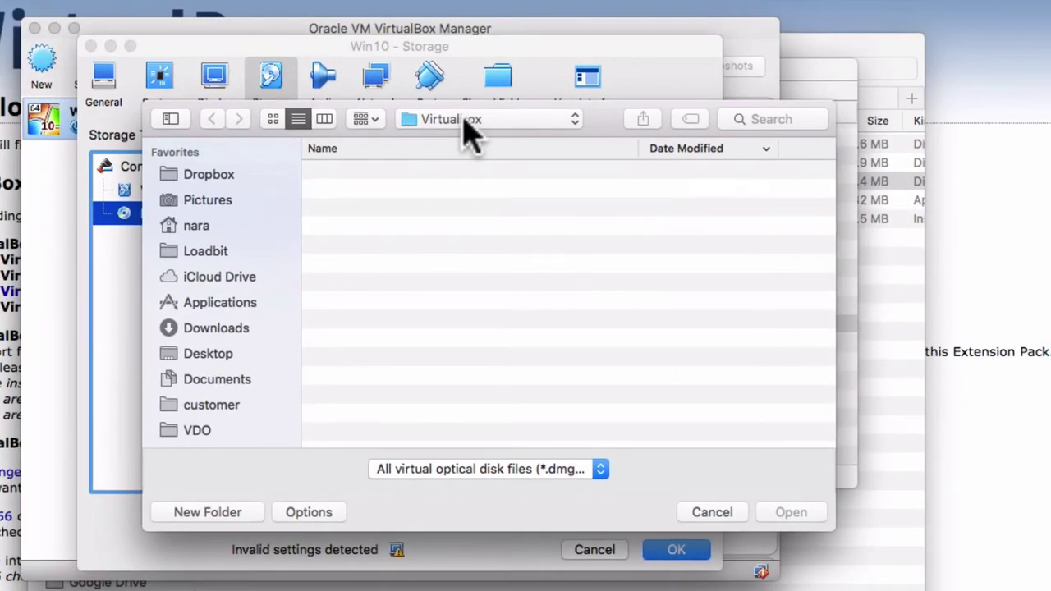
{"action": "left_click", "coordinate": [465, 119]}
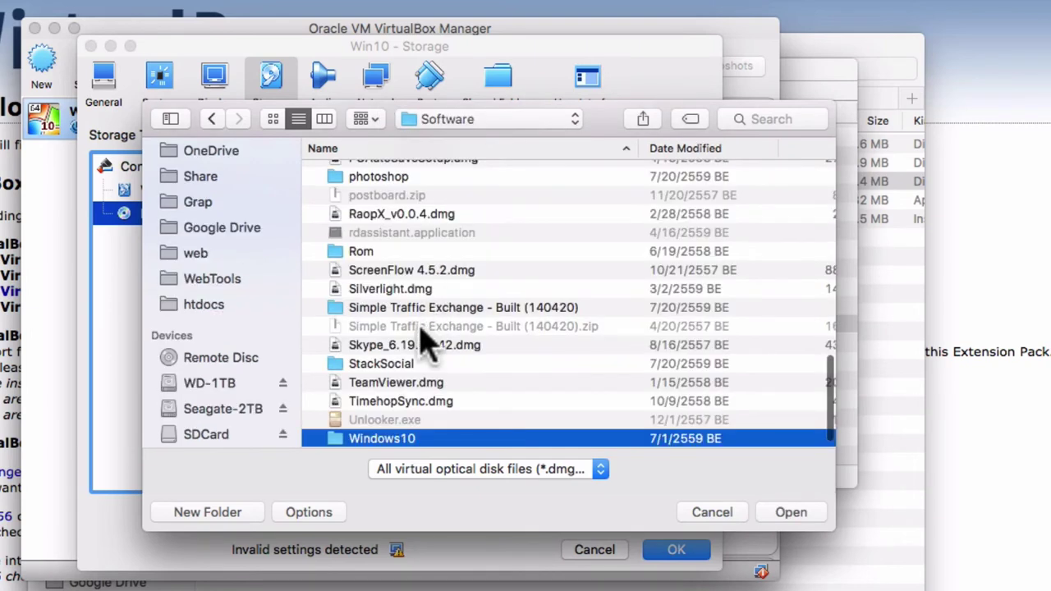
{"action": "scroll", "coordinate": [493, 276], "scroll_direction": "down", "scroll_amount": 1}
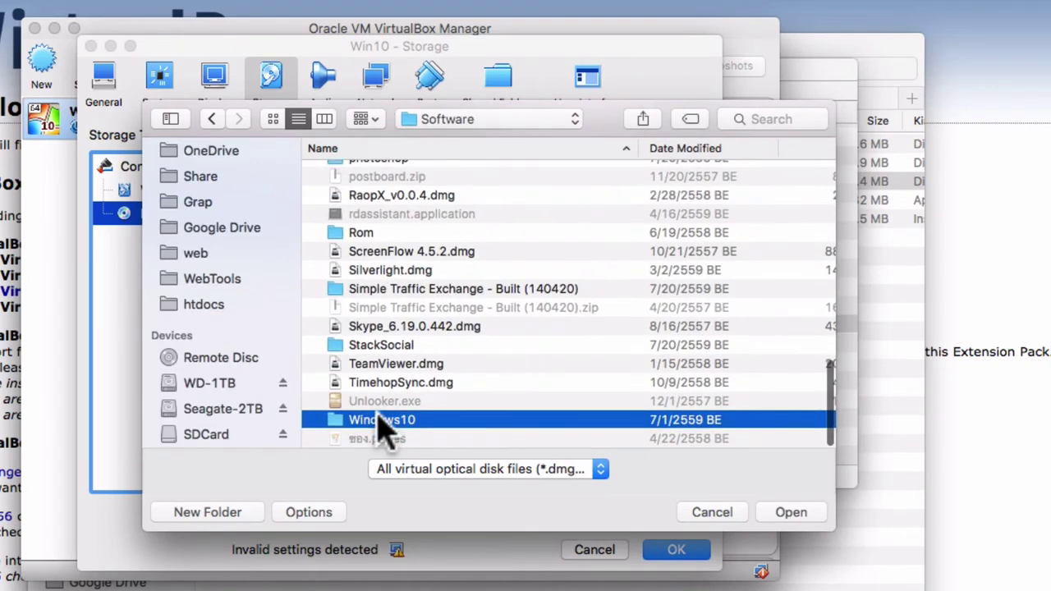
{"action": "double_click", "coordinate": [382, 421]}
{"action": "left_click", "coordinate": [377, 210]}
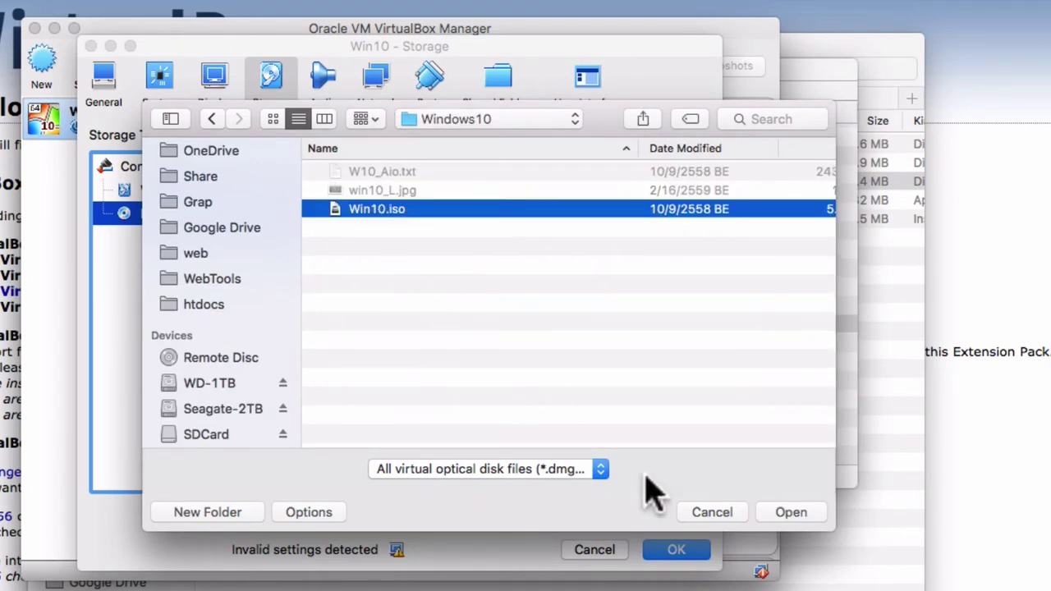
{"action": "left_click", "coordinate": [787, 514]}
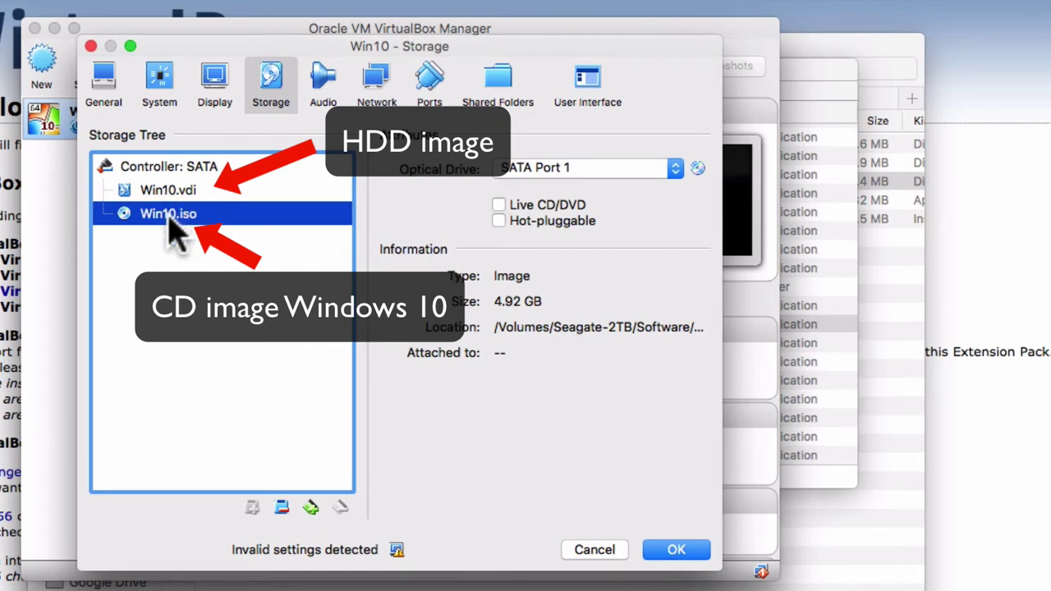
{"action": "left_click", "coordinate": [672, 552]}
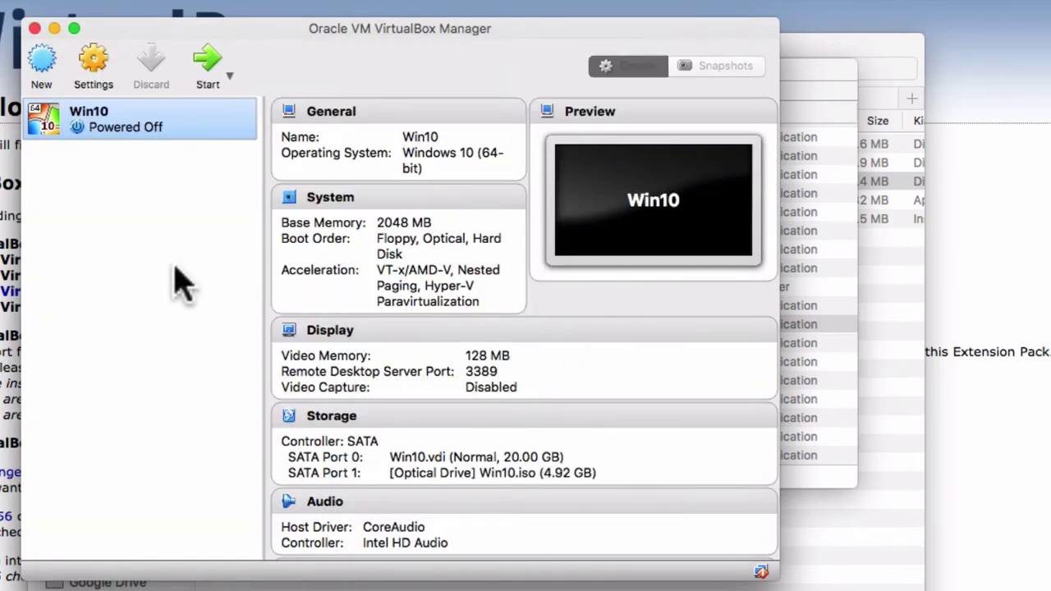
Start the Win10 virtual machine and keep English (United States) as the language to install.
{"action": "left_click", "coordinate": [209, 69]}
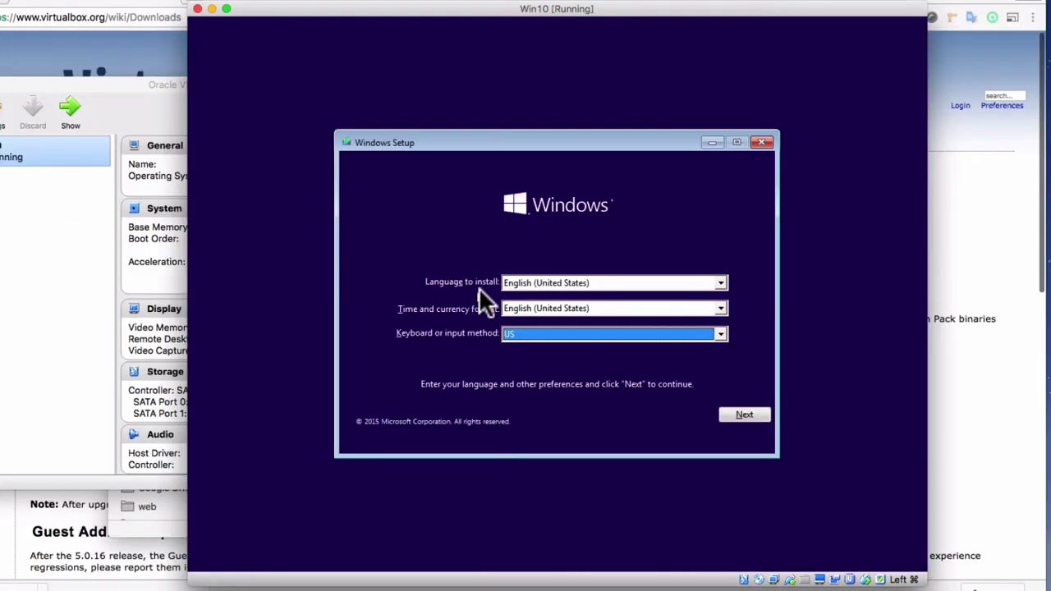
{"action": "left_click", "coordinate": [586, 284]}
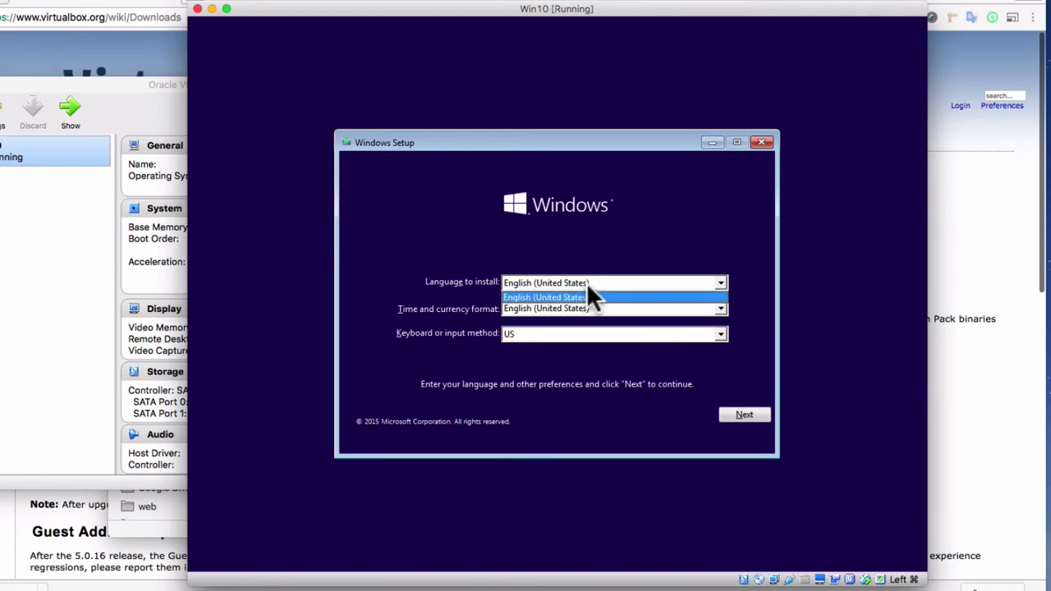
{"action": "left_click", "coordinate": [586, 282]}
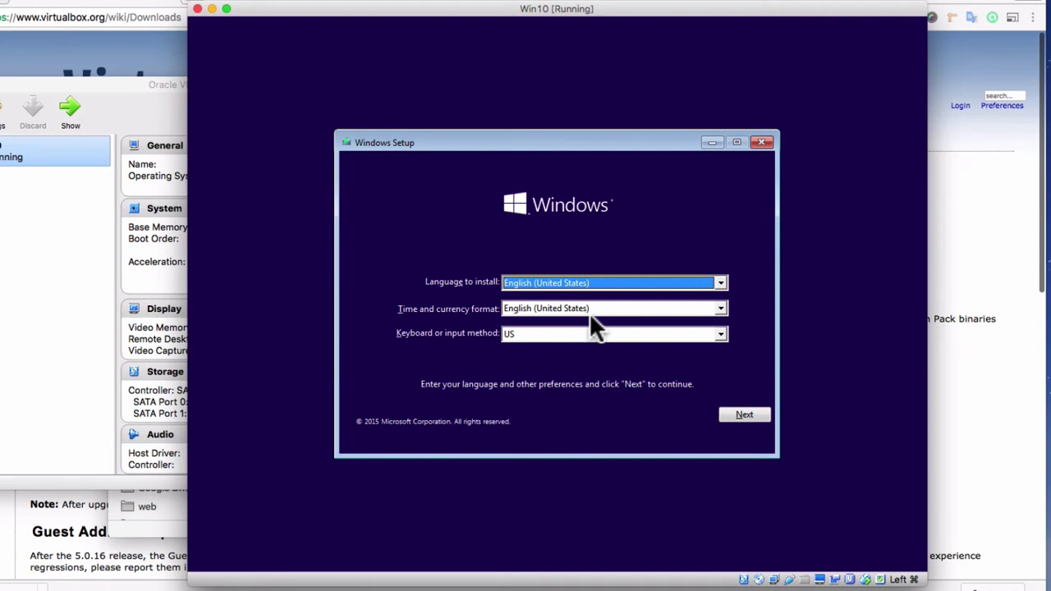
Set the time and currency format to Thai (Thailand) and continue the Windows setup.
{"action": "left_click", "coordinate": [592, 313]}
{"action": "key", "text": "t"}
{"action": "key", "text": "t"}
{"action": "key", "text": "t"}
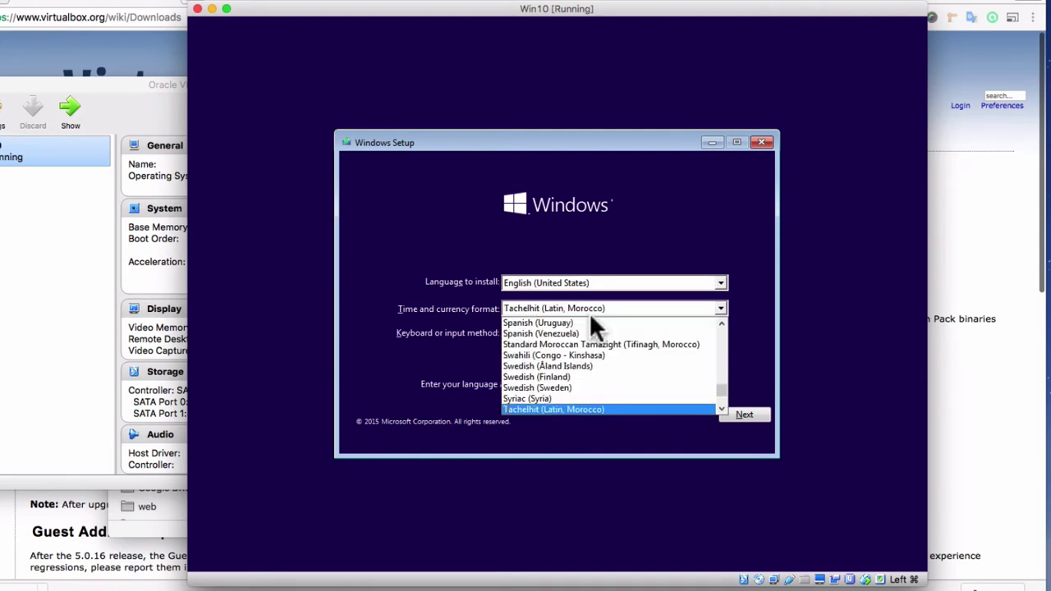
{"action": "key", "text": "t"}
{"action": "key", "text": "t"}
{"action": "key", "text": "t"}
{"action": "key", "text": "t"}
{"action": "key", "text": "t"}
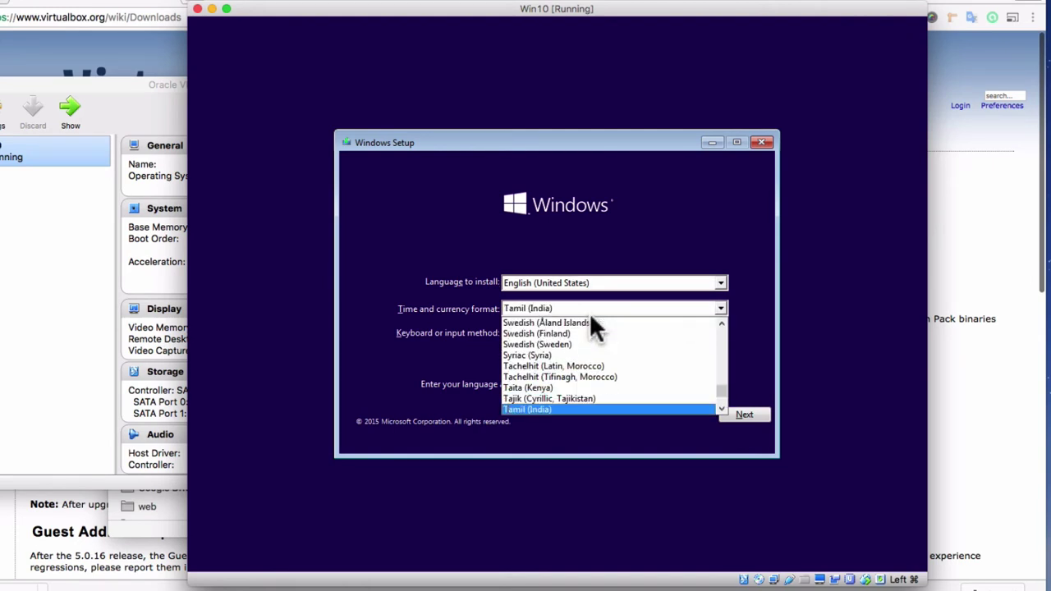
{"action": "scroll", "coordinate": [591, 367], "scroll_direction": "down", "scroll_amount": 2}
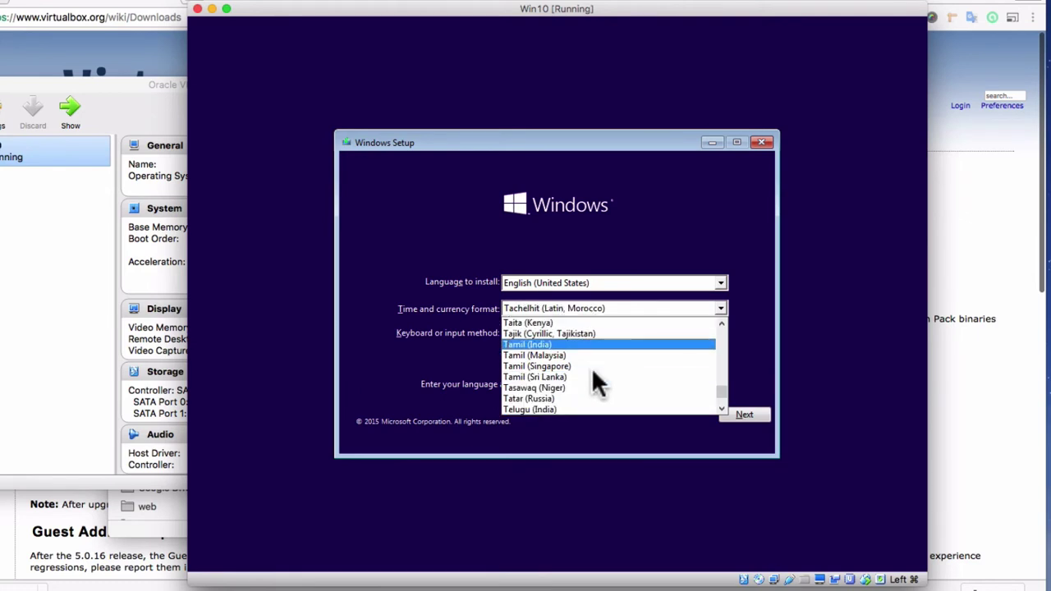
{"action": "scroll", "coordinate": [592, 368], "scroll_direction": "down", "scroll_amount": 1}
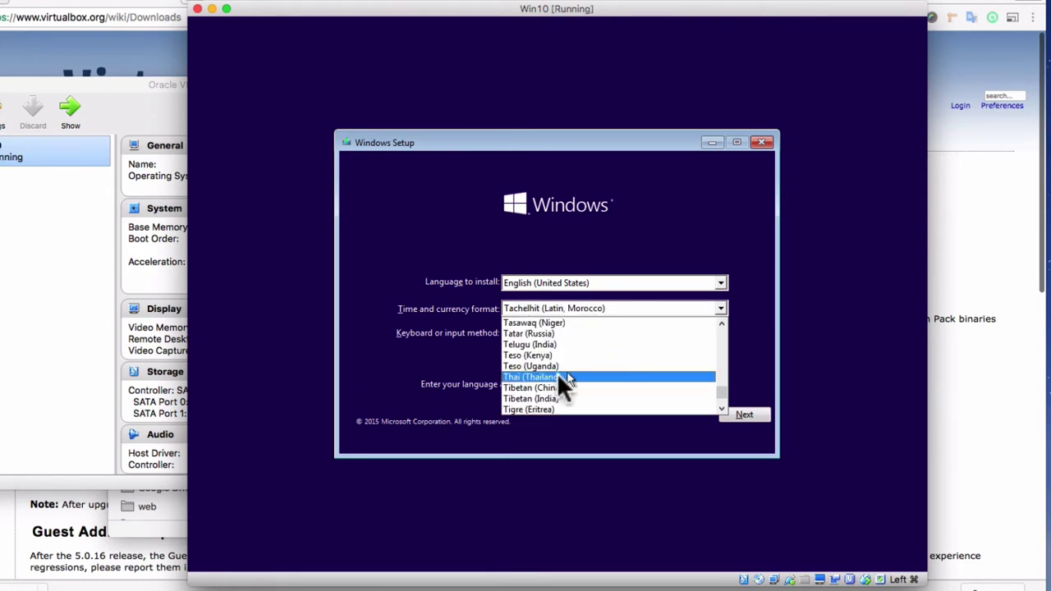
{"action": "left_click", "coordinate": [556, 375]}
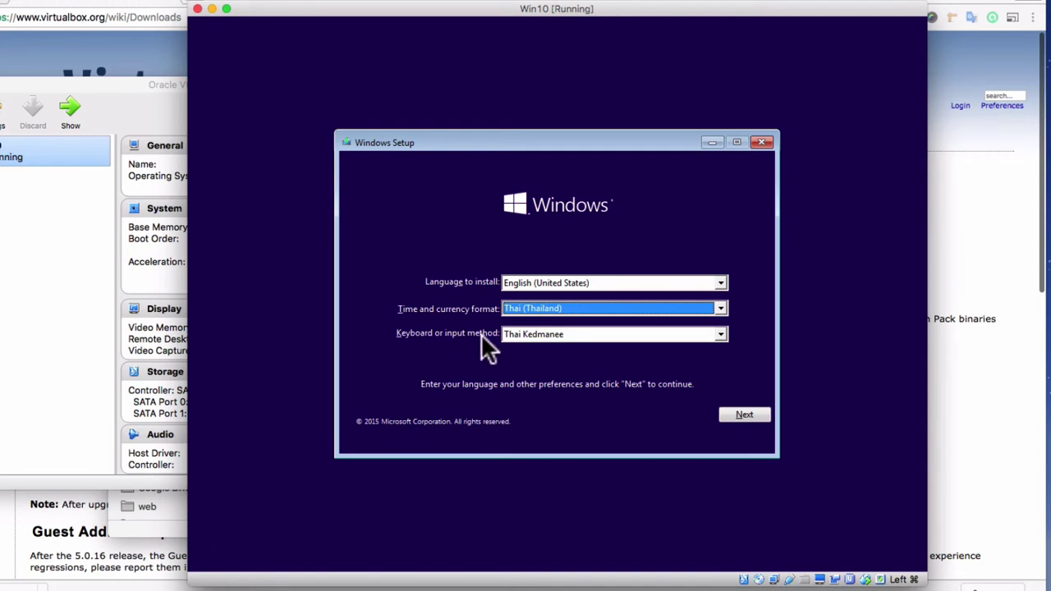
{"action": "left_click", "coordinate": [744, 414]}
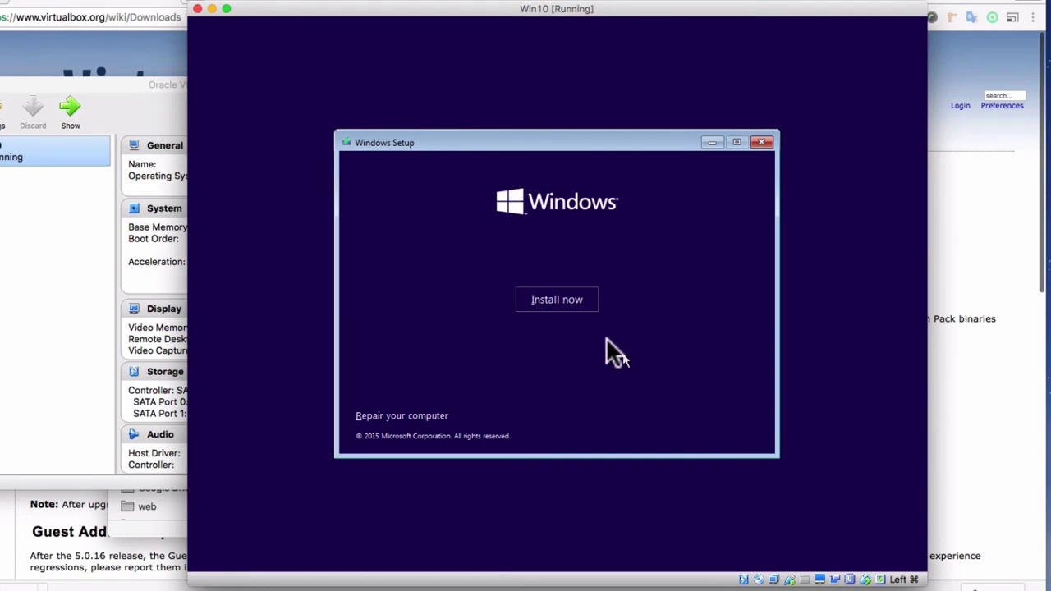
Begin installing the Windows 10 Pro (x64) edition and accept the license terms.
{"action": "left_click", "coordinate": [565, 302]}
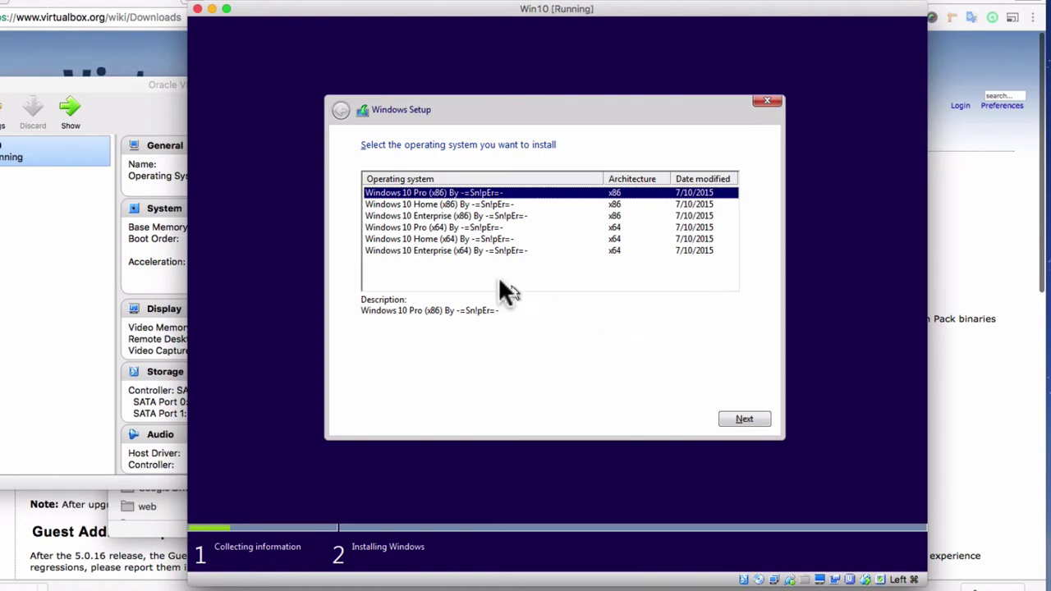
{"action": "left_click", "coordinate": [397, 226]}
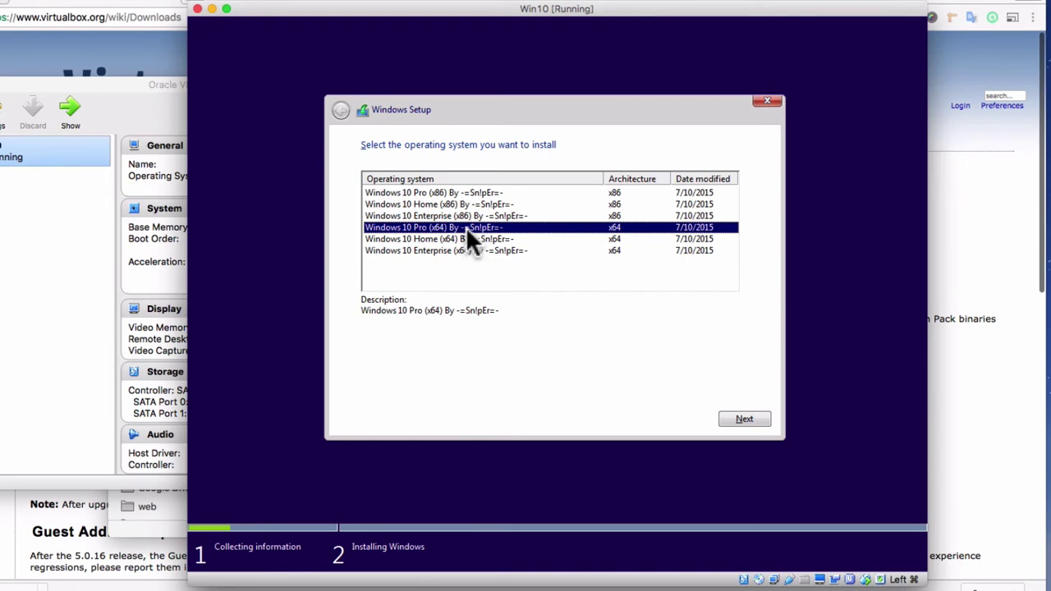
{"action": "left_click", "coordinate": [744, 418]}
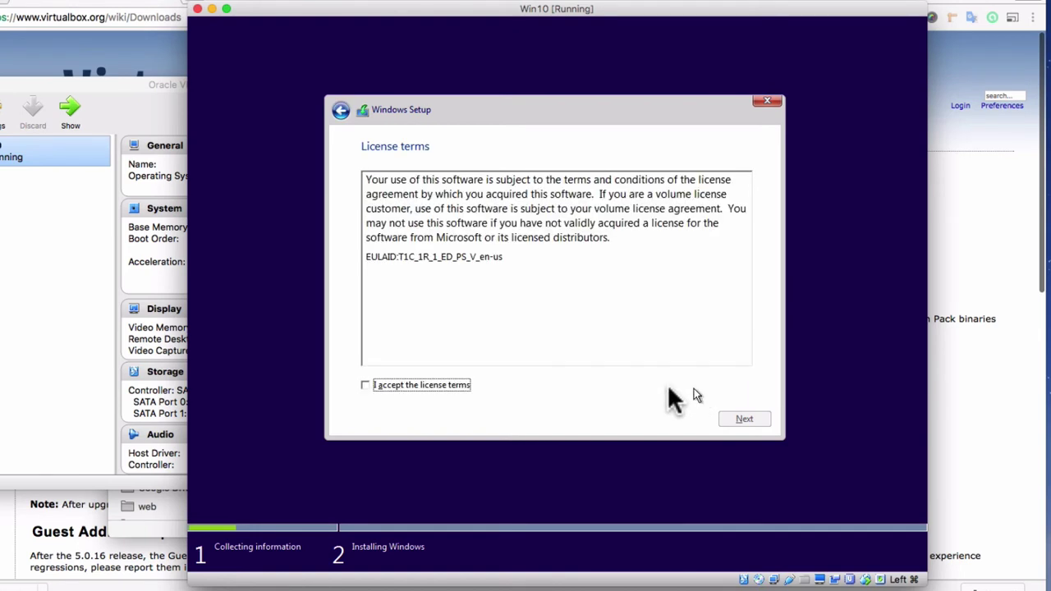
{"action": "left_click", "coordinate": [366, 385]}
{"action": "left_click", "coordinate": [743, 421]}
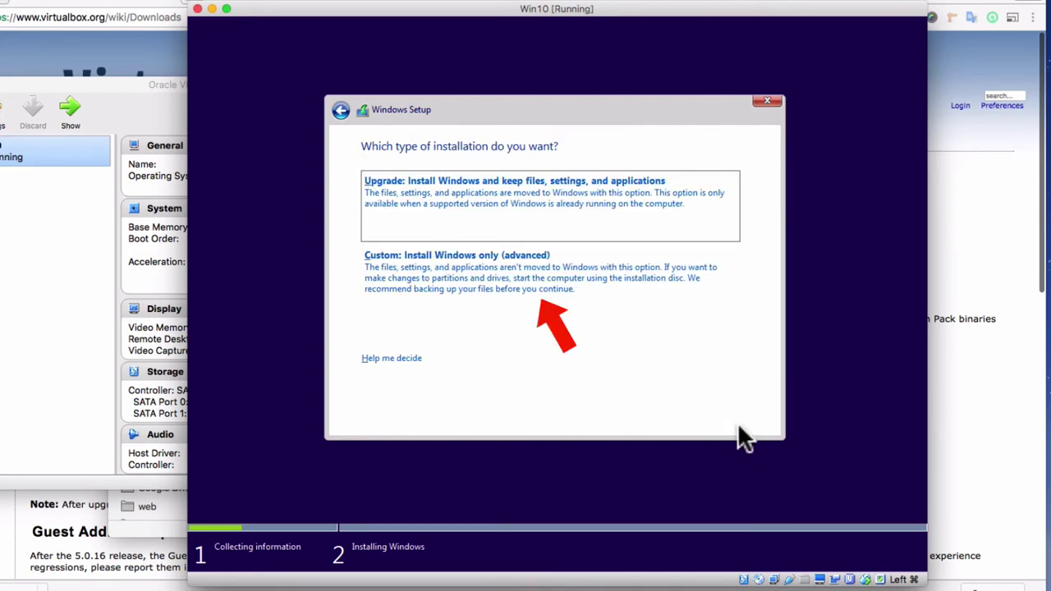
Choose the custom installation of Windows only and install it on Drive 0 Unallocated Space.
{"action": "left_click", "coordinate": [436, 280]}
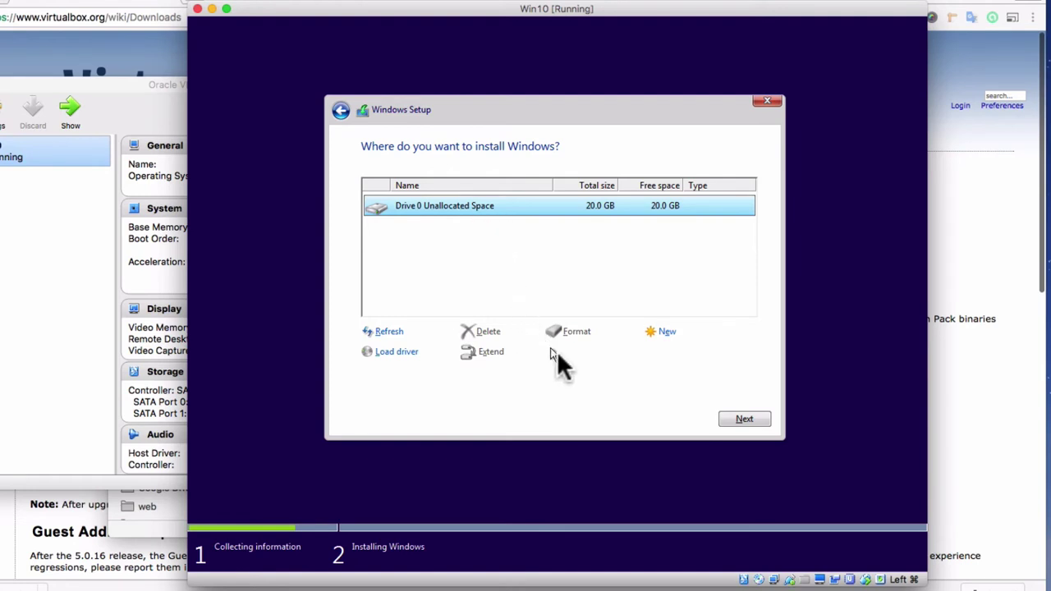
{"action": "left_click", "coordinate": [744, 422]}
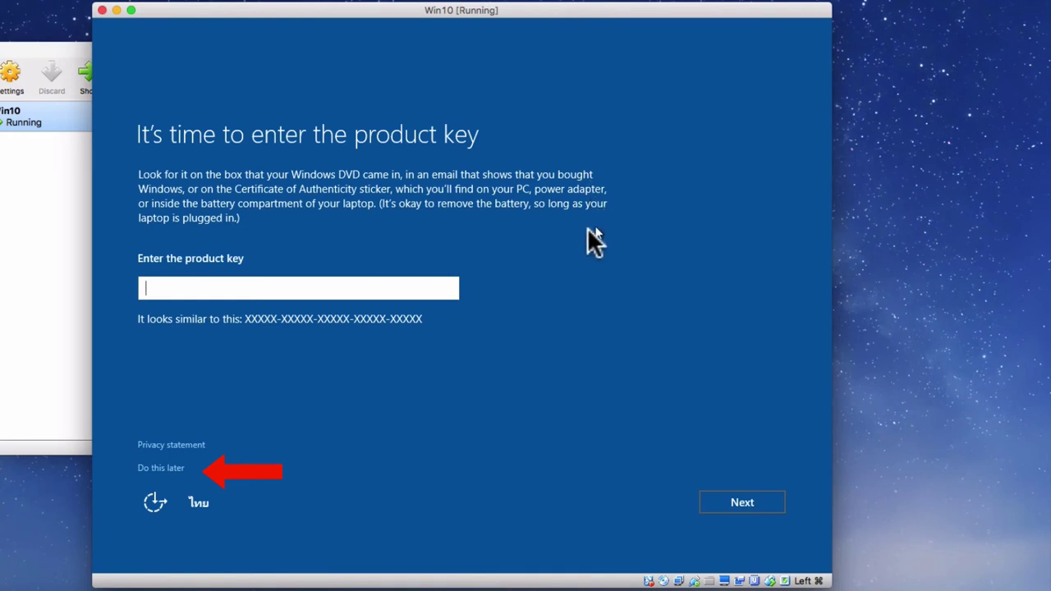
Postpone entering the product key and accept the Express settings for Windows.
{"action": "left_click", "coordinate": [157, 467]}
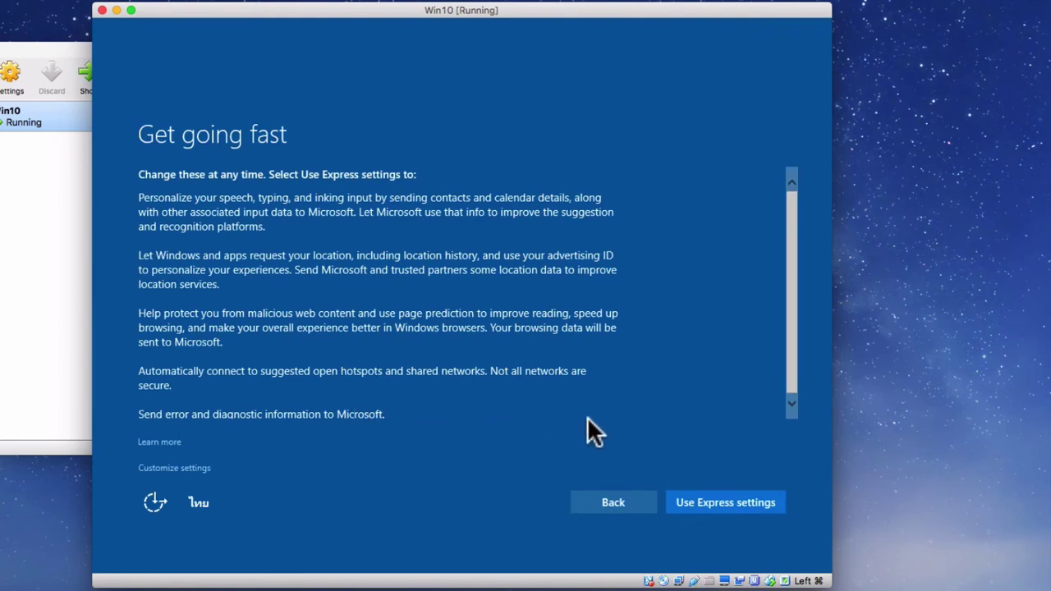
{"action": "left_click", "coordinate": [713, 504]}
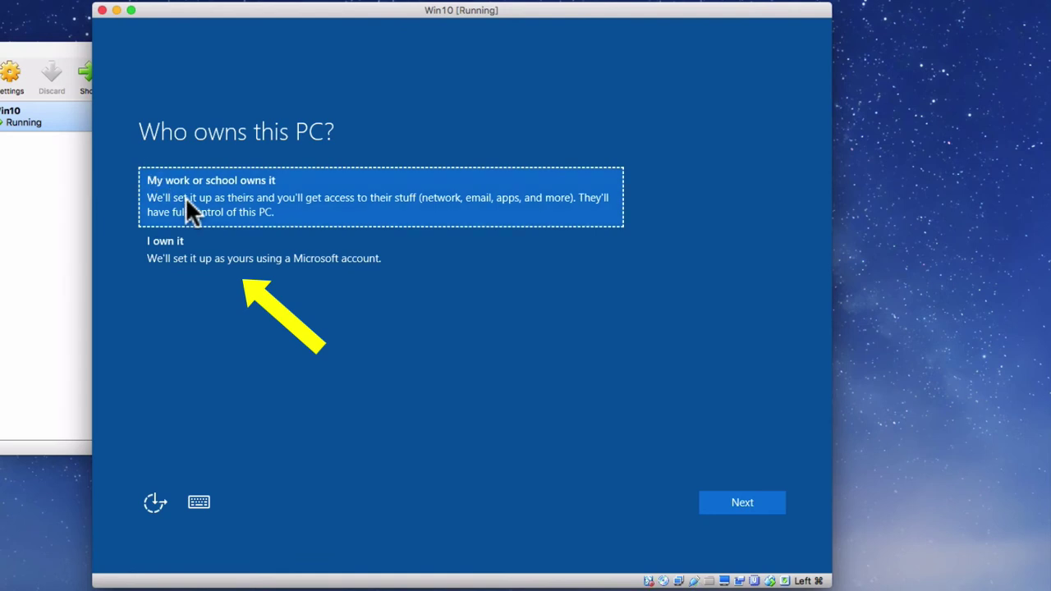
Declare the PC as personally owned with "I own it" and skip the Microsoft account sign-in.
{"action": "left_click", "coordinate": [184, 246]}
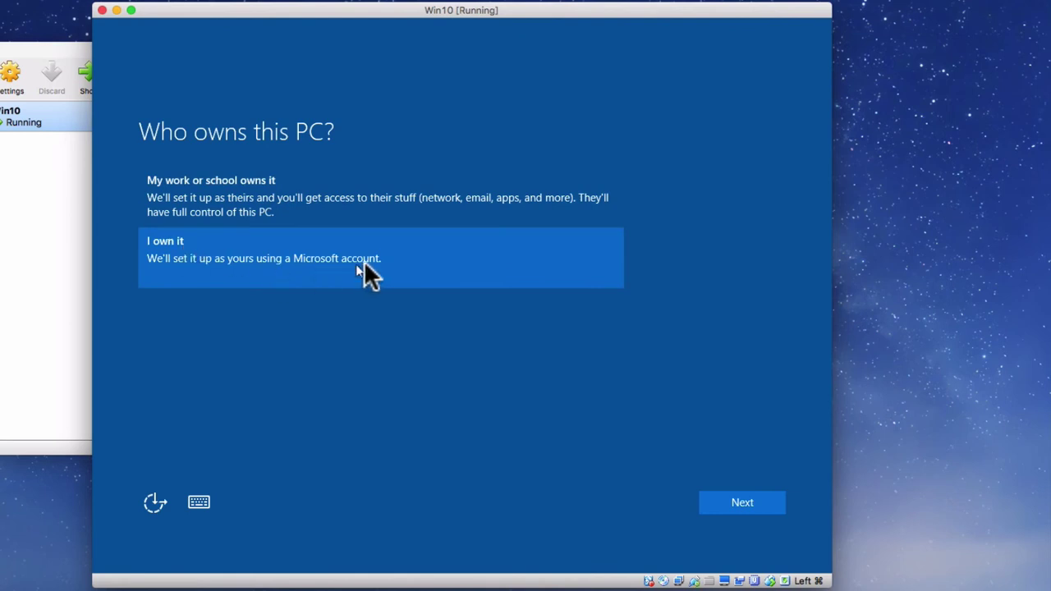
{"action": "left_click", "coordinate": [737, 506]}
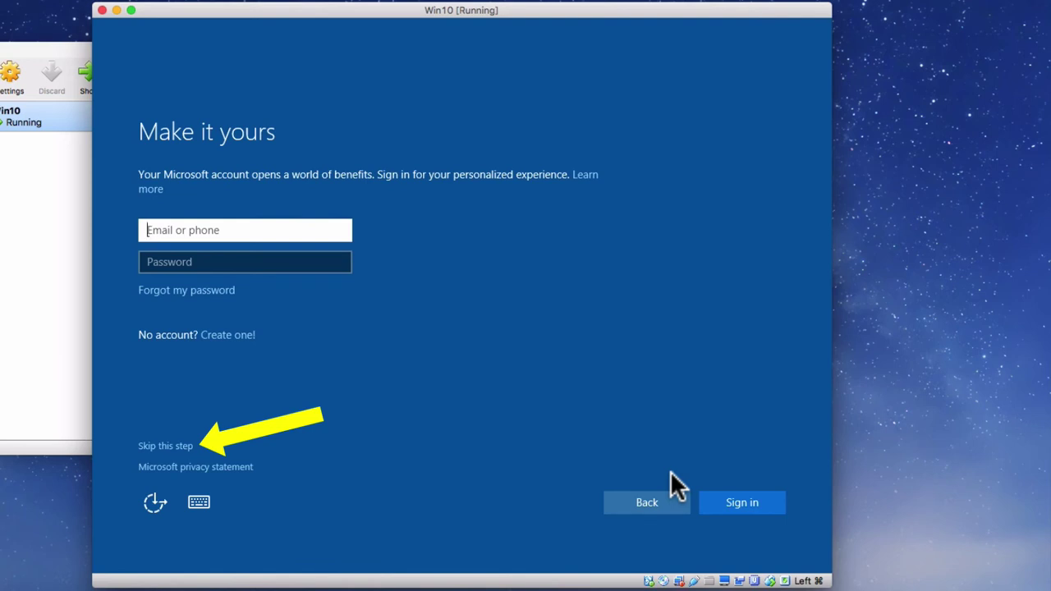
{"action": "left_click", "coordinate": [165, 446]}
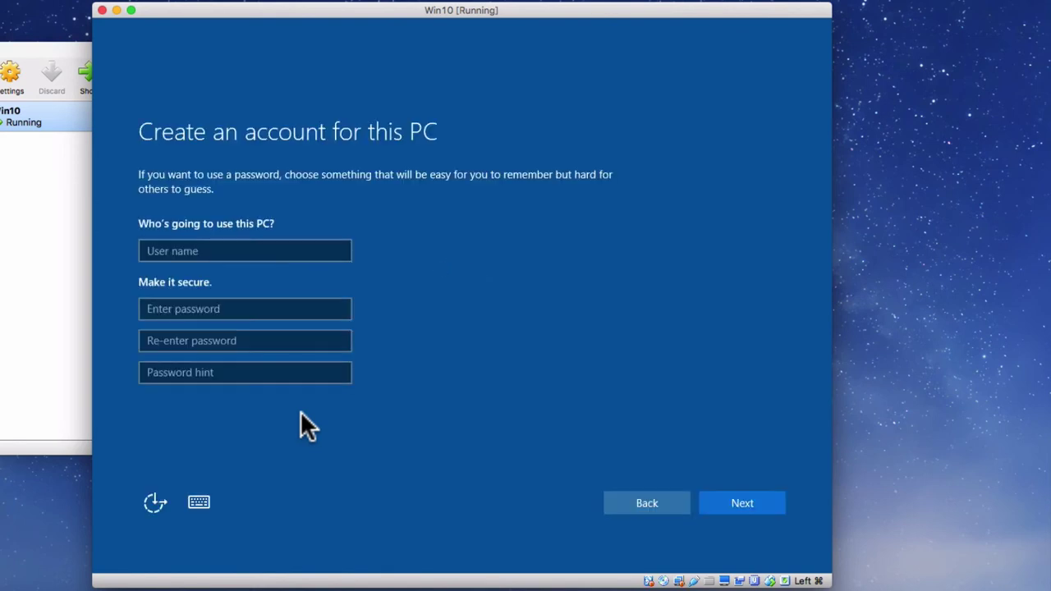
Switch the keyboard layout to English (United States), US keyboard, for the account creation form.
{"action": "left_click", "coordinate": [212, 253]}
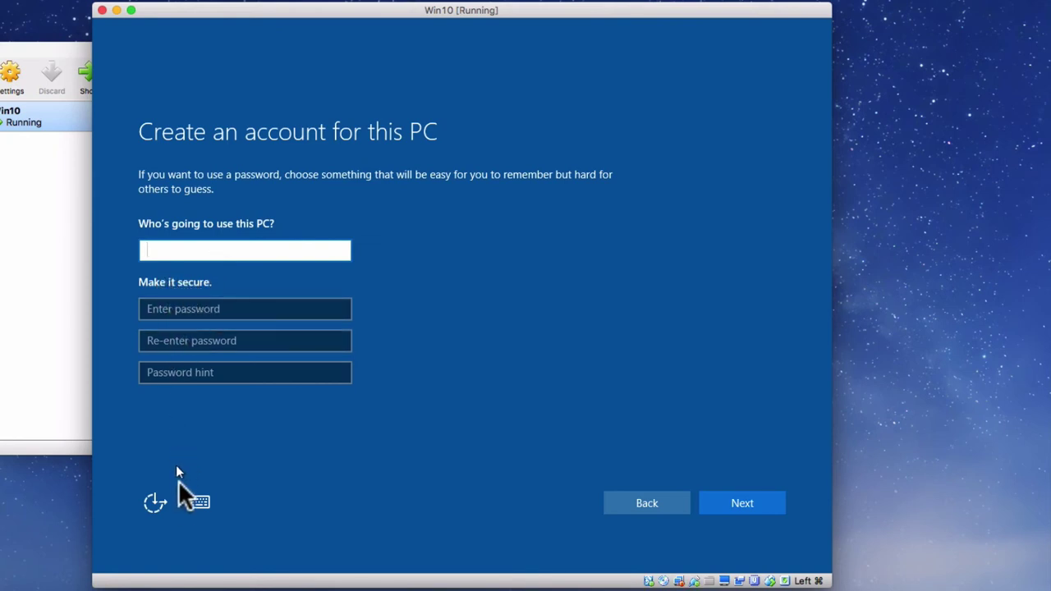
{"action": "left_click", "coordinate": [203, 504]}
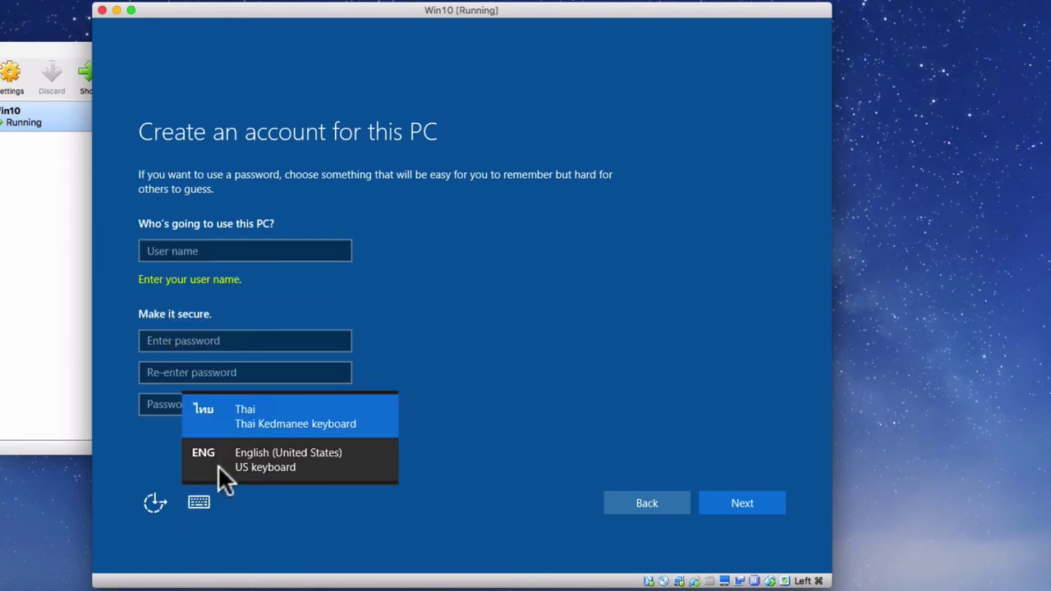
{"action": "left_click", "coordinate": [218, 463]}
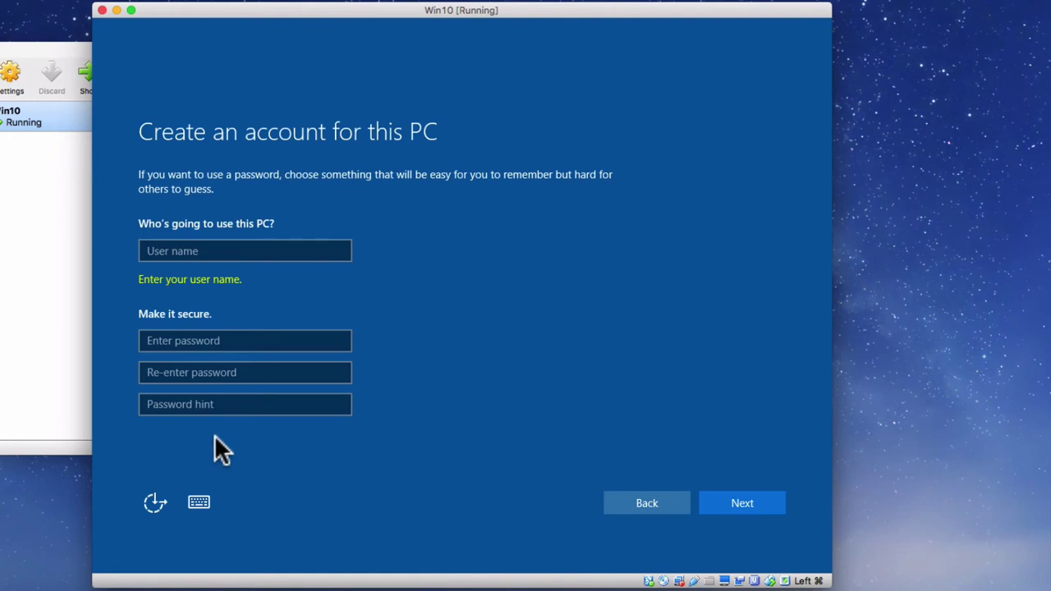
Create the local PC account with the user name, the account password entered twice and the password hint "same mac".
{"action": "left_click", "coordinate": [183, 253]}
{"action": "type", "text": "POM"}
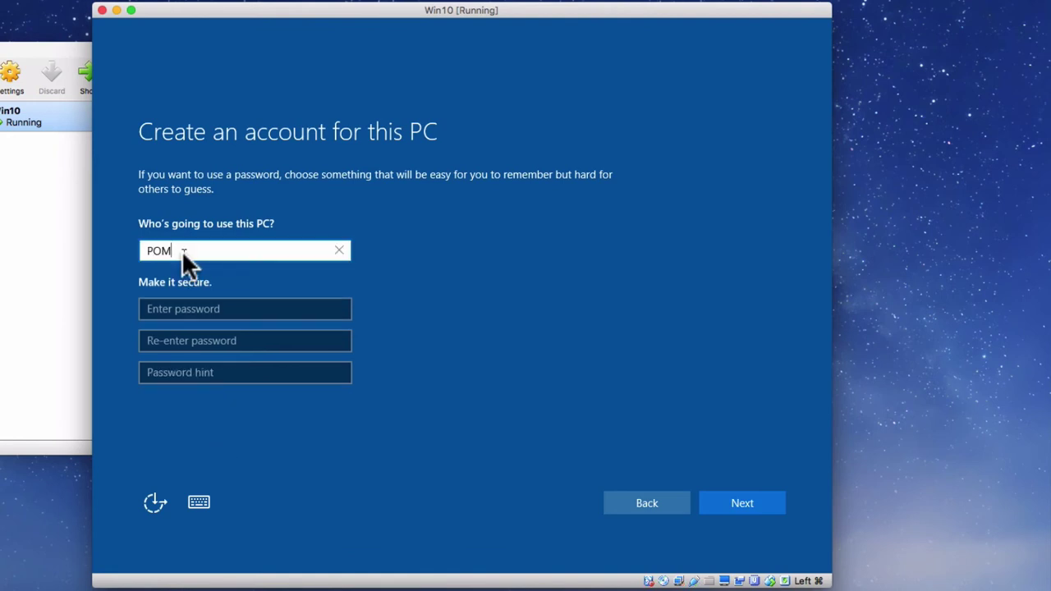
{"action": "key", "text": "Tab"}
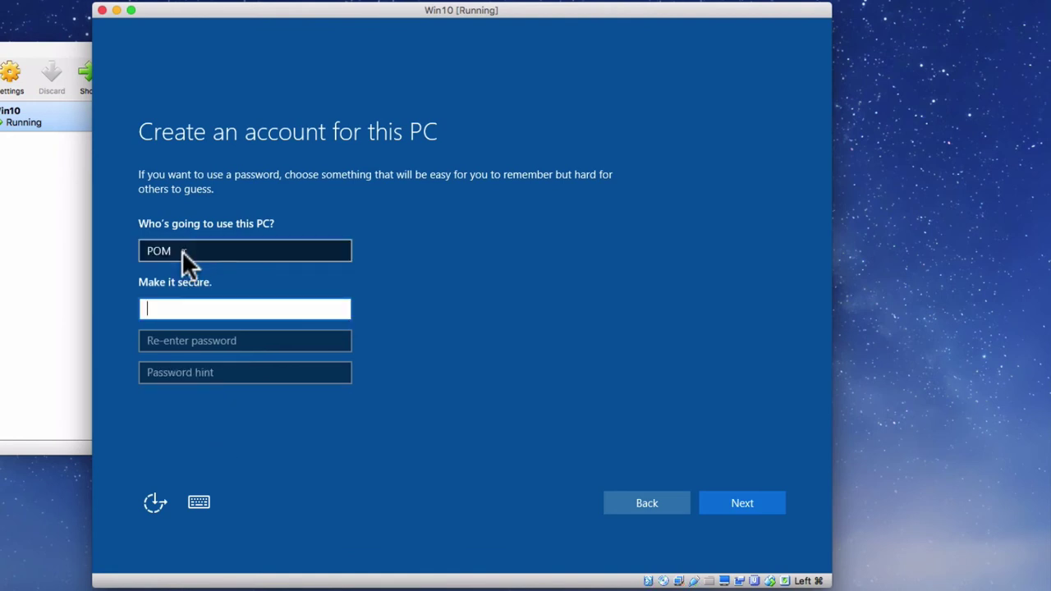
{"action": "type", "text": "******"}
{"action": "key", "text": "Tab"}
{"action": "type", "text": "******"}
{"action": "key", "text": "Tab"}
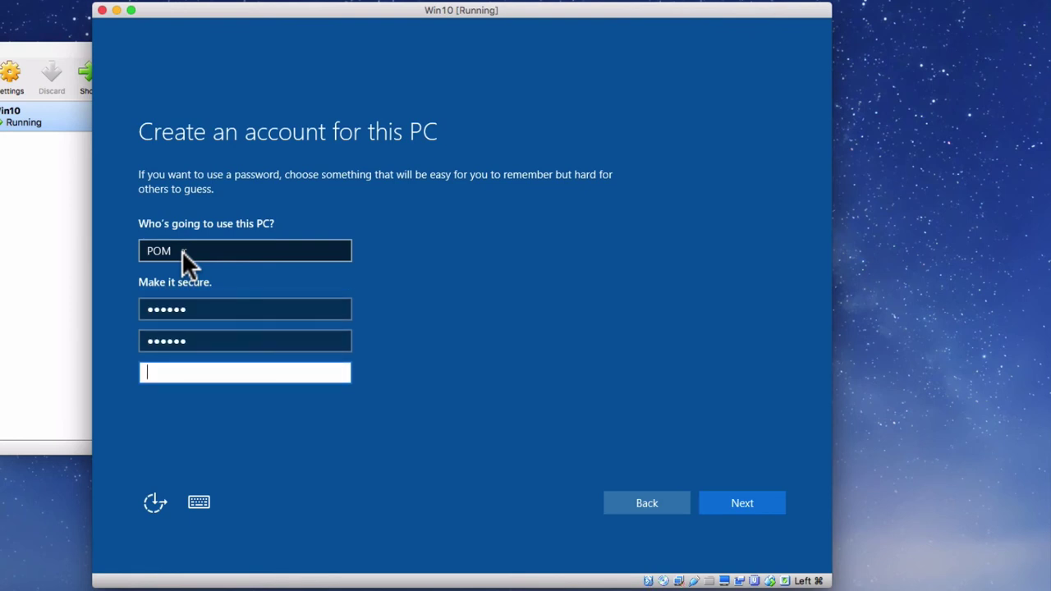
{"action": "type", "text": "s"}
{"action": "key", "text": "BackSpace"}
{"action": "type", "text": "same mac"}
{"action": "left_click", "coordinate": [735, 507]}
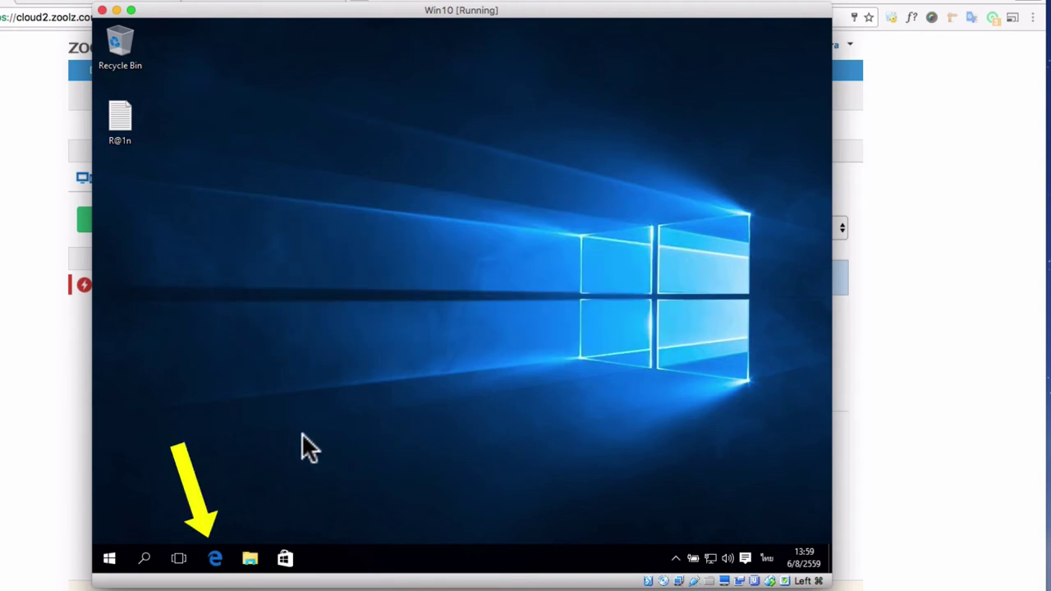
{"action": "left_click", "coordinate": [215, 558]}
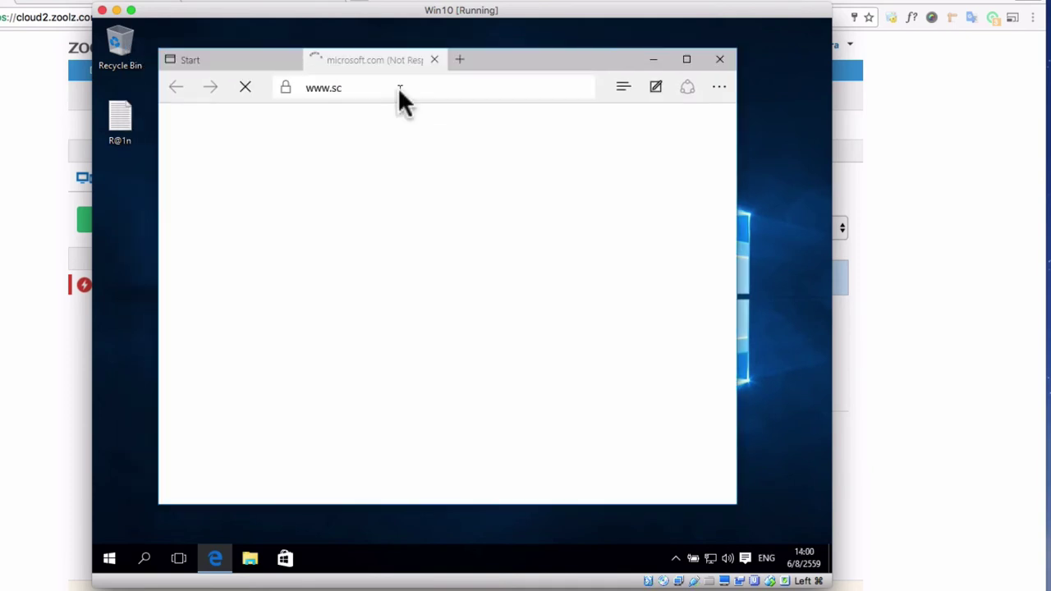
{"action": "type", "text": "bsonline.com"}
{"action": "key", "text": "Return"}
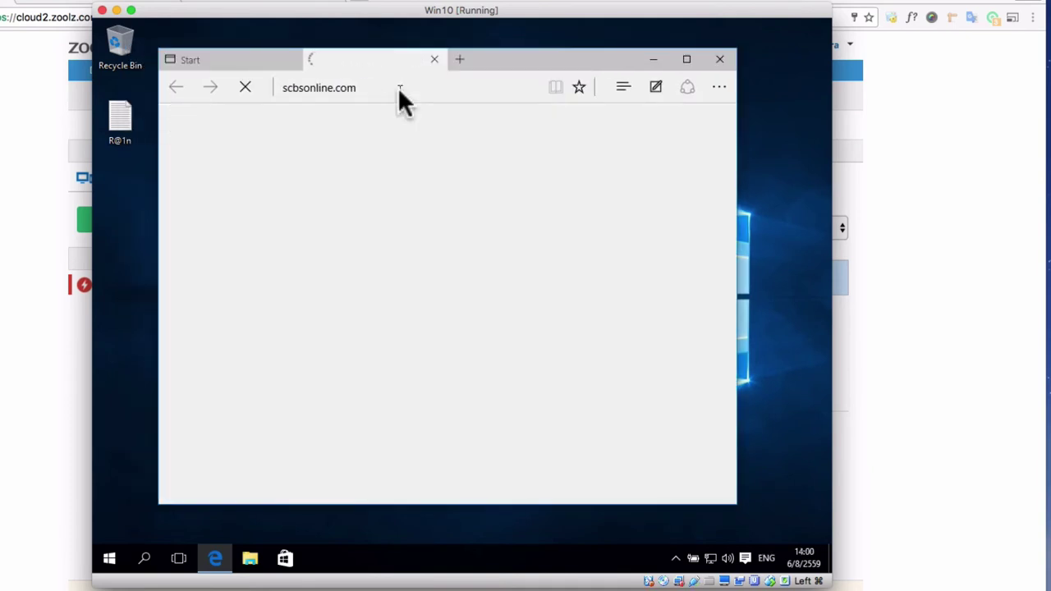
{"action": "left_click", "coordinate": [677, 63]}
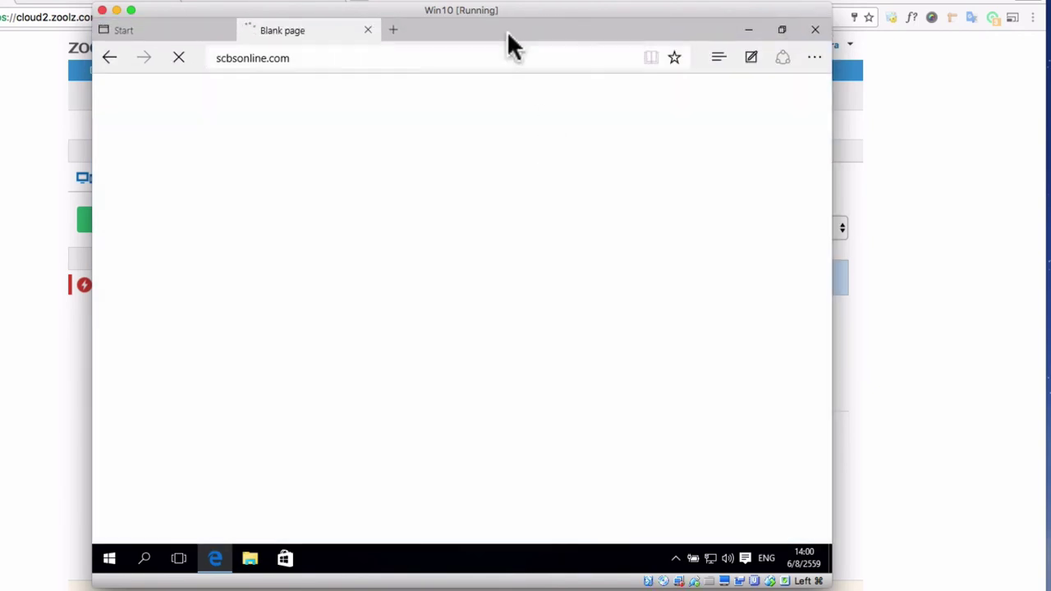
Hide the other Mac applications and switch the Win10 virtual machine to full screen.
{"action": "mouse_move", "coordinate": [500, 20]}
{"action": "left_mouse_down"}
{"action": "mouse_move", "coordinate": [470, 19]}
{"action": "mouse_move", "coordinate": [488, 22]}
{"action": "left_mouse_up"}
{"action": "key", "text": "super+alt+h"}
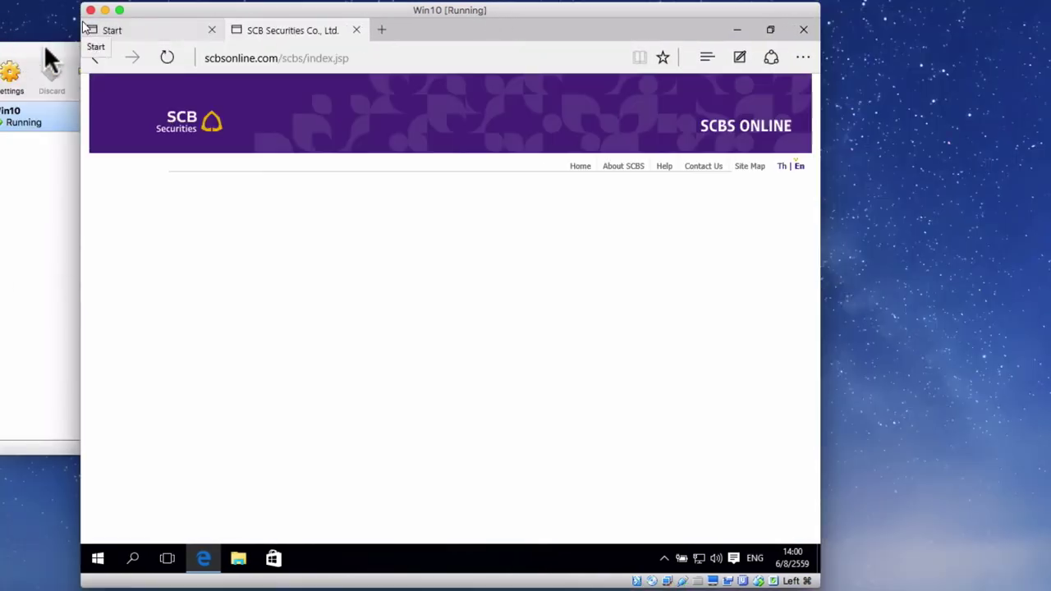
{"action": "left_click", "coordinate": [119, 10]}
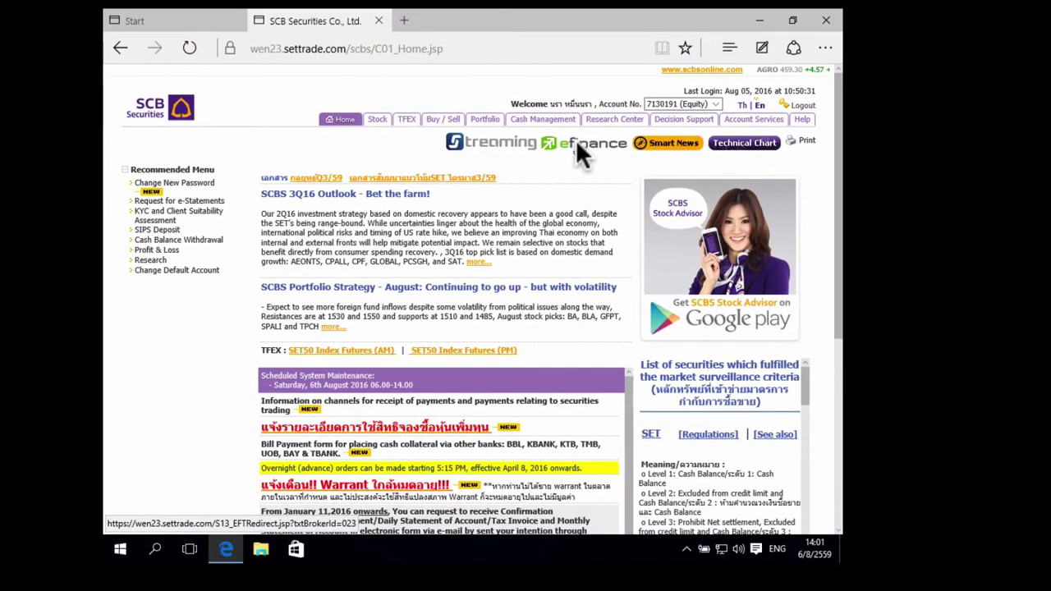
Open efin StockPickUp through the broker site's efinance portal, start version 5.3.0 and install the Smart Portal application.
{"action": "left_click", "coordinate": [588, 156]}
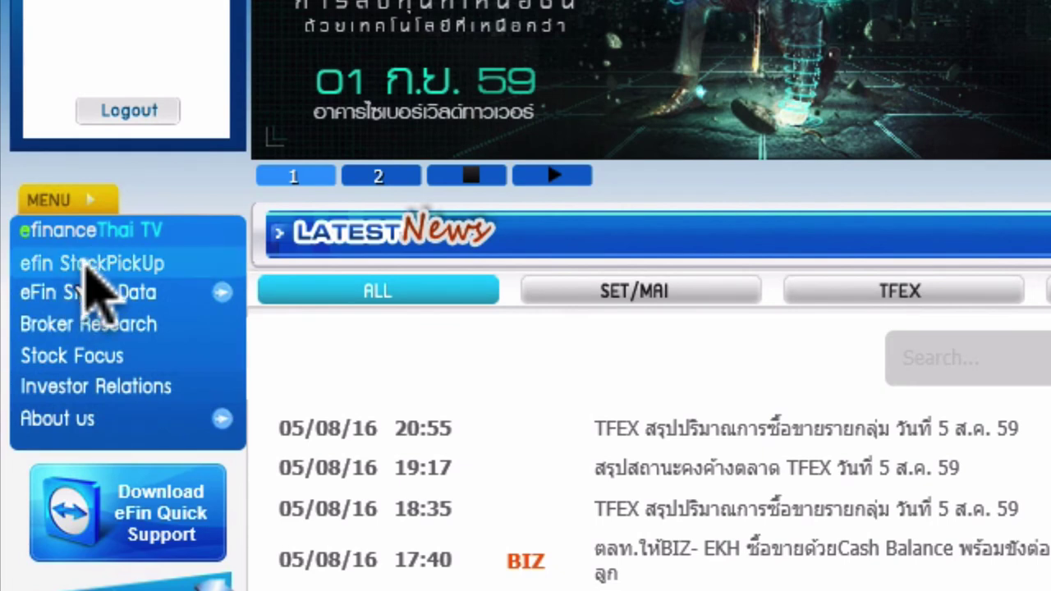
{"action": "left_click", "coordinate": [86, 265]}
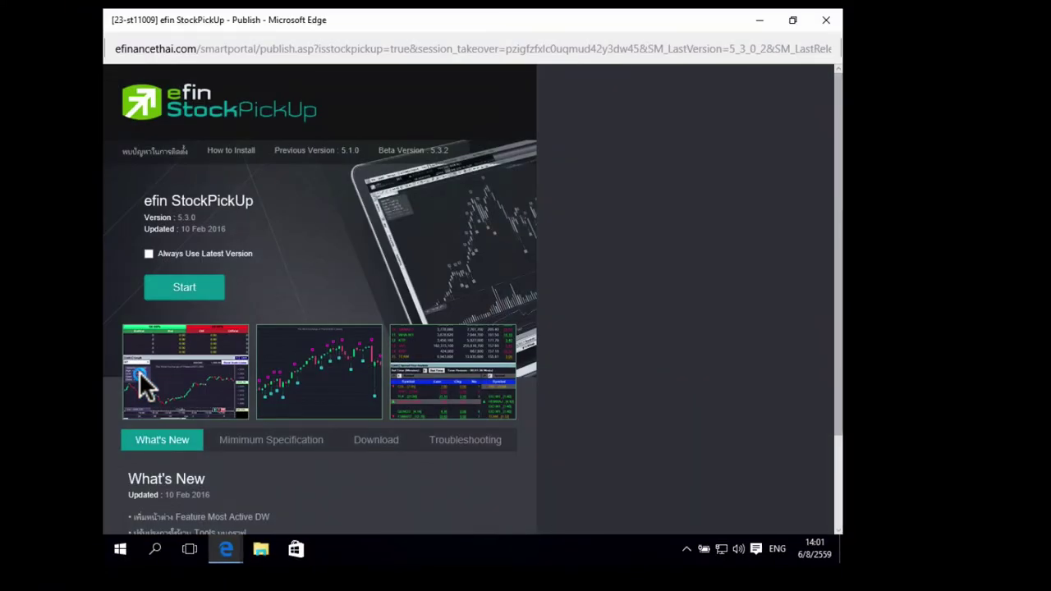
{"action": "left_click", "coordinate": [191, 294]}
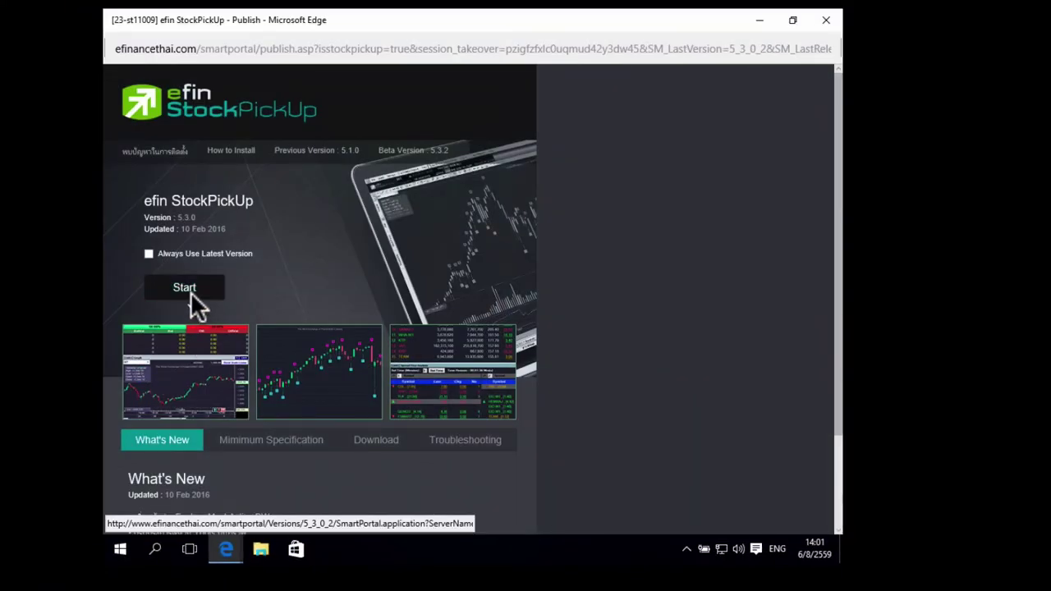
{"action": "left_click", "coordinate": [185, 290]}
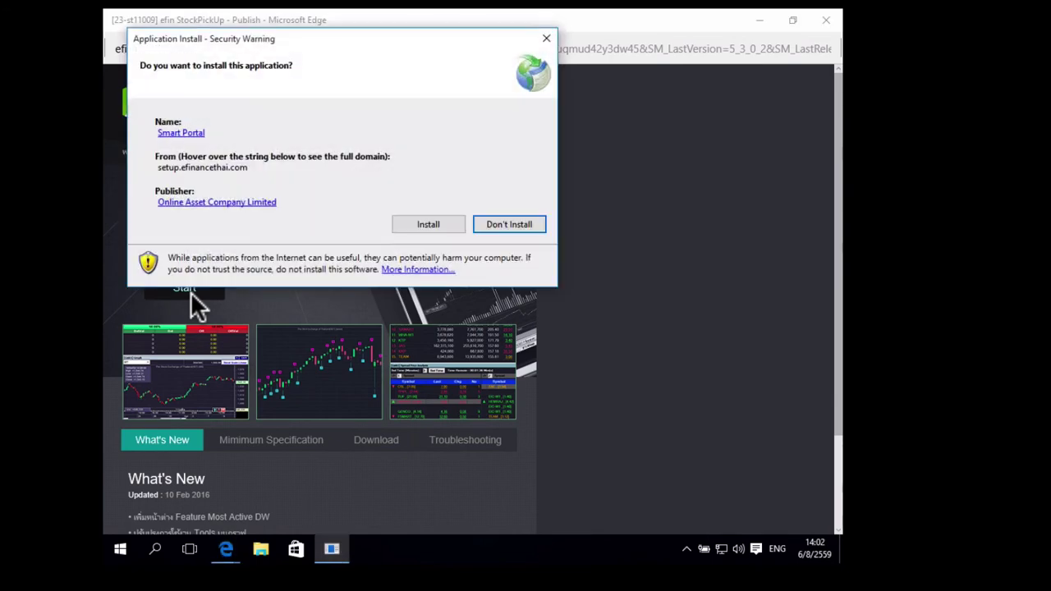
{"action": "left_click", "coordinate": [410, 223]}
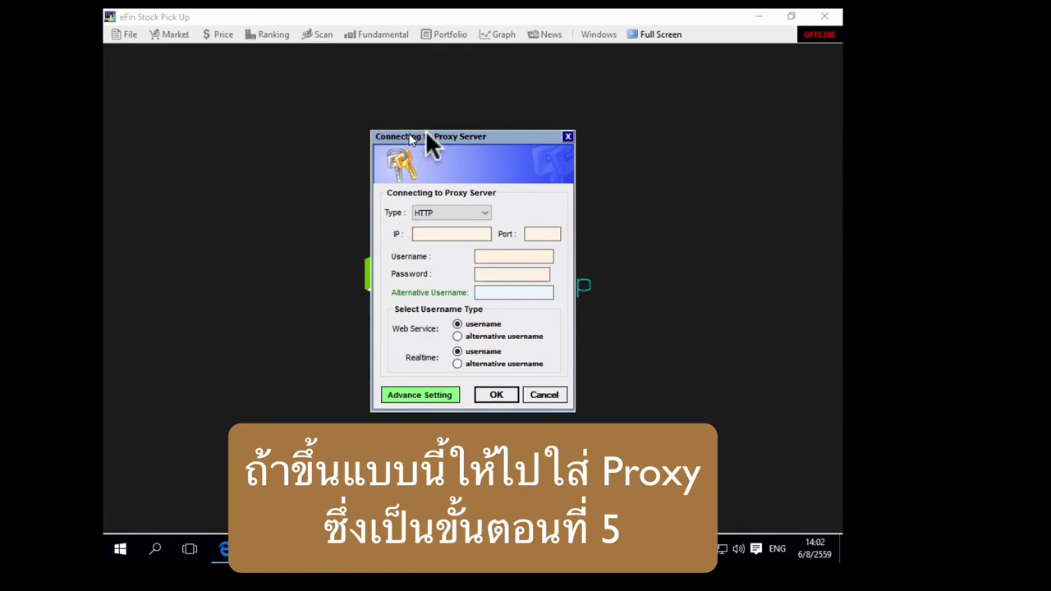
Dismiss the proxy server connection dialog without settings and minimize both Edge windows.
{"action": "left_click", "coordinate": [568, 136]}
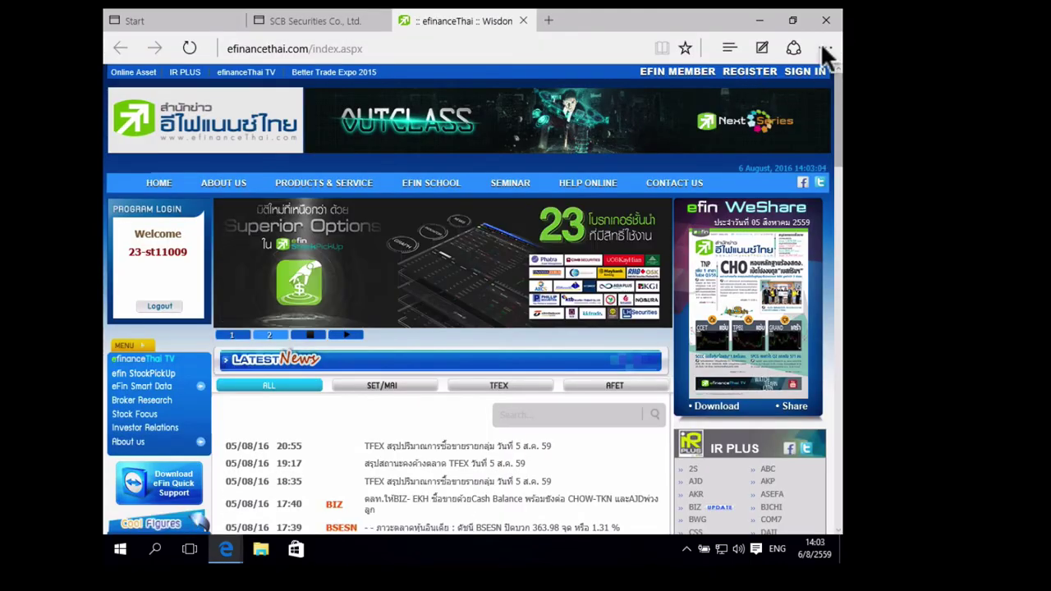
{"action": "left_click", "coordinate": [760, 21]}
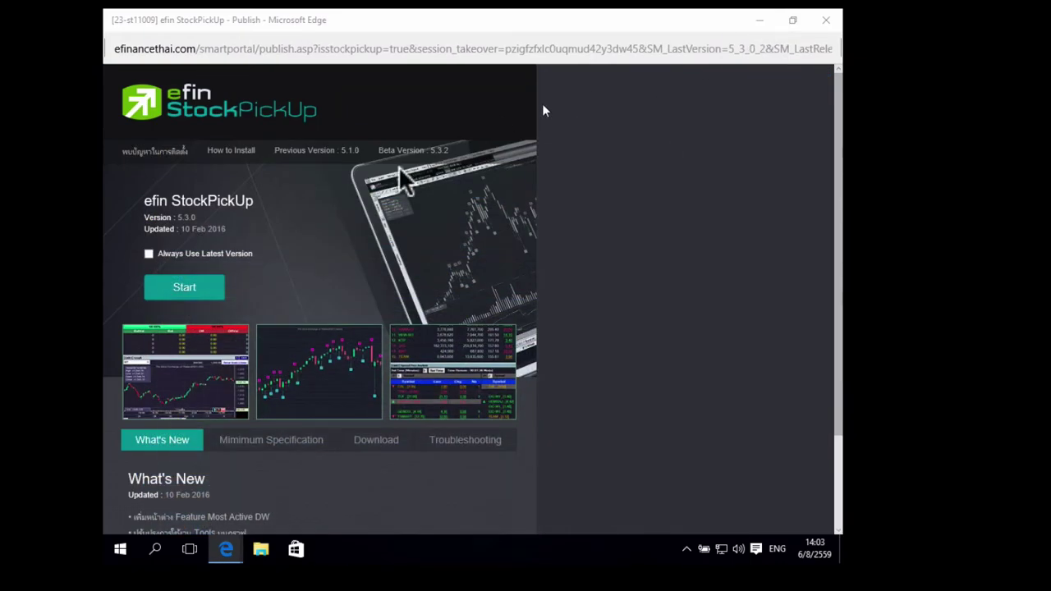
{"action": "left_click", "coordinate": [759, 21]}
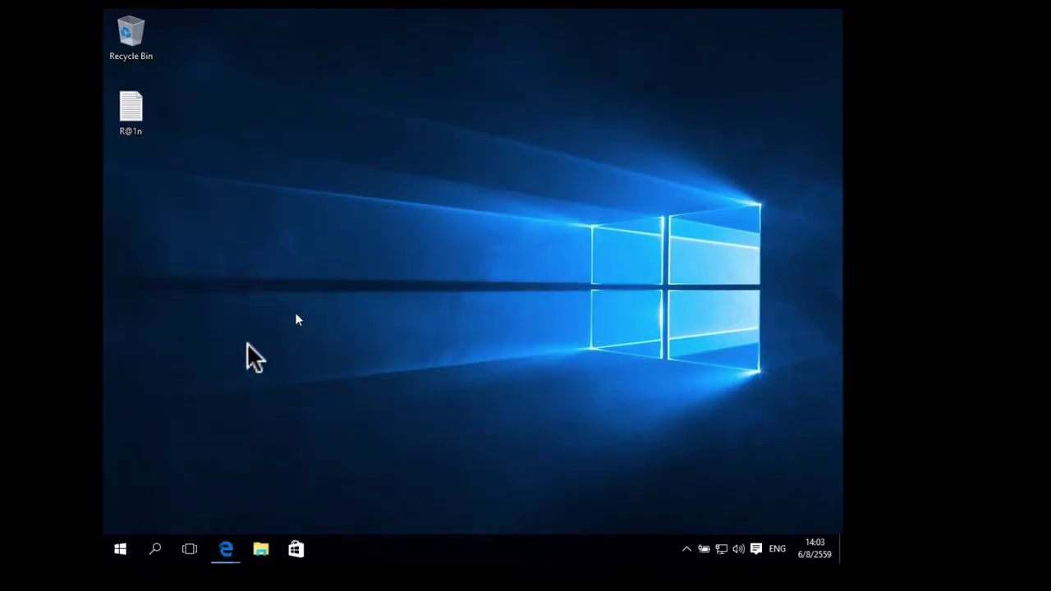
Search Windows for "control", open Control Panel and view its items as Large icons.
{"action": "left_click", "coordinate": [155, 550]}
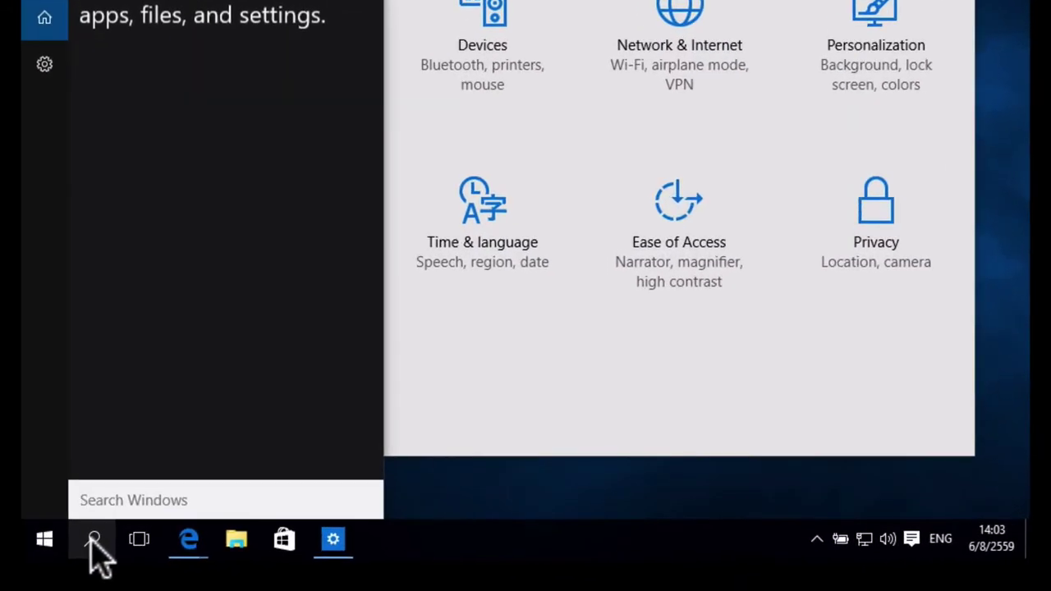
{"action": "type", "text": "con"}
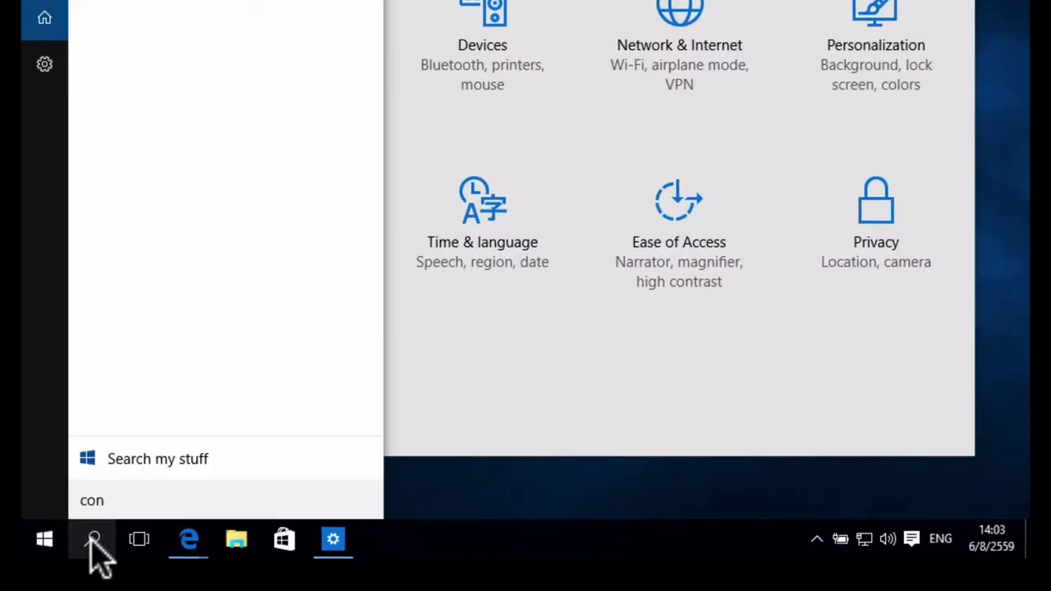
{"action": "type", "text": "trol"}
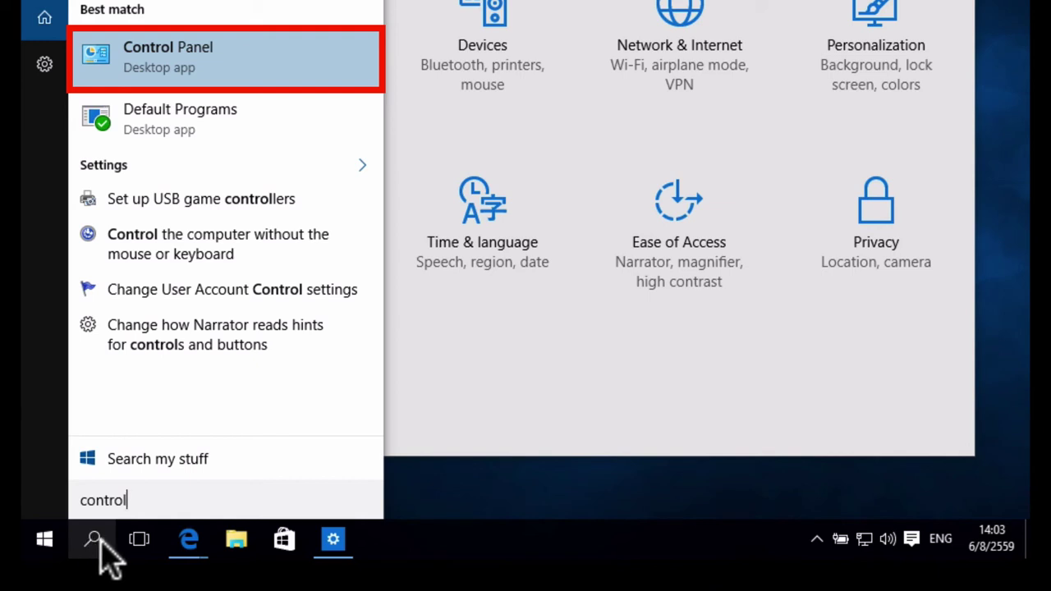
{"action": "left_click", "coordinate": [134, 66]}
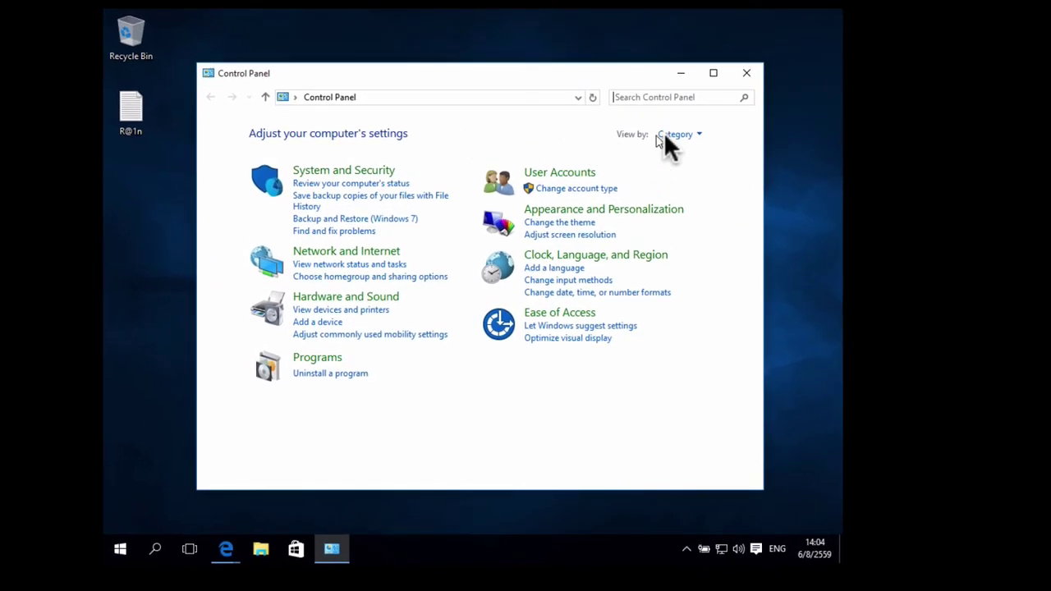
{"action": "left_click", "coordinate": [716, 86]}
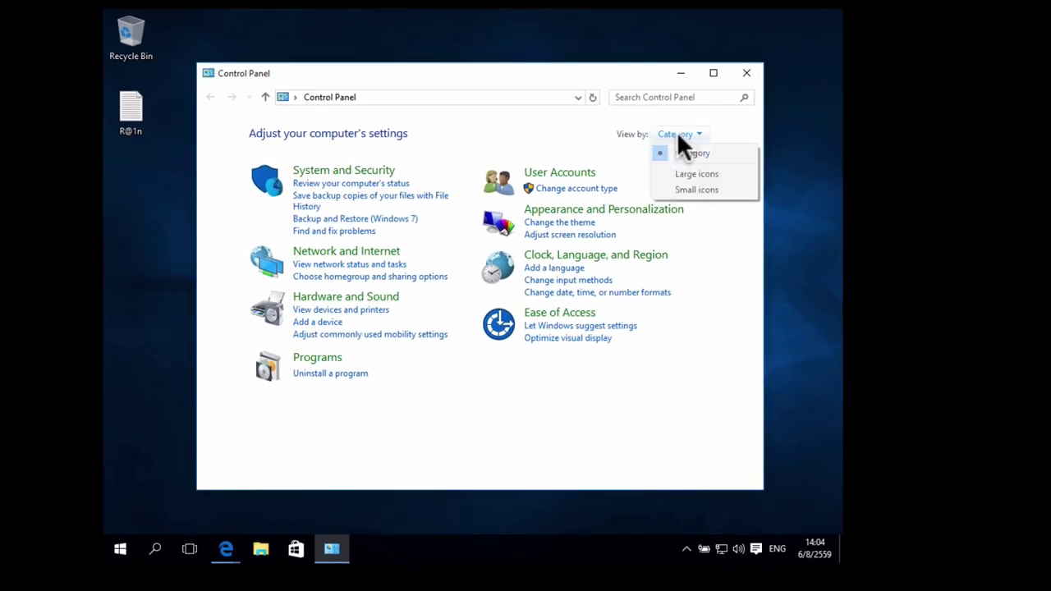
{"action": "left_click", "coordinate": [703, 175]}
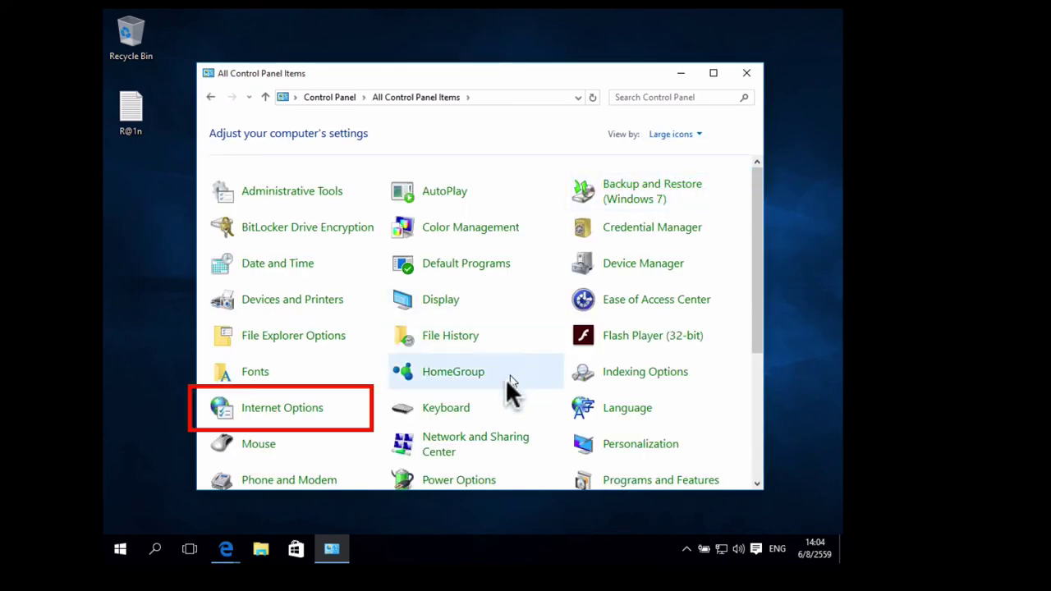
{"action": "left_click", "coordinate": [287, 410]}
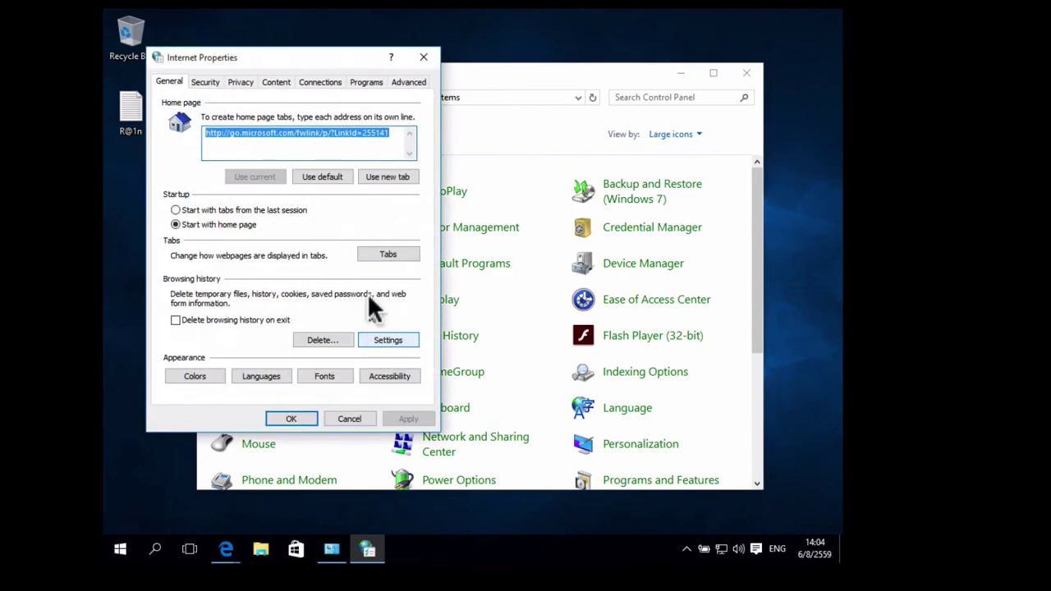
{"action": "left_click", "coordinate": [353, 183]}
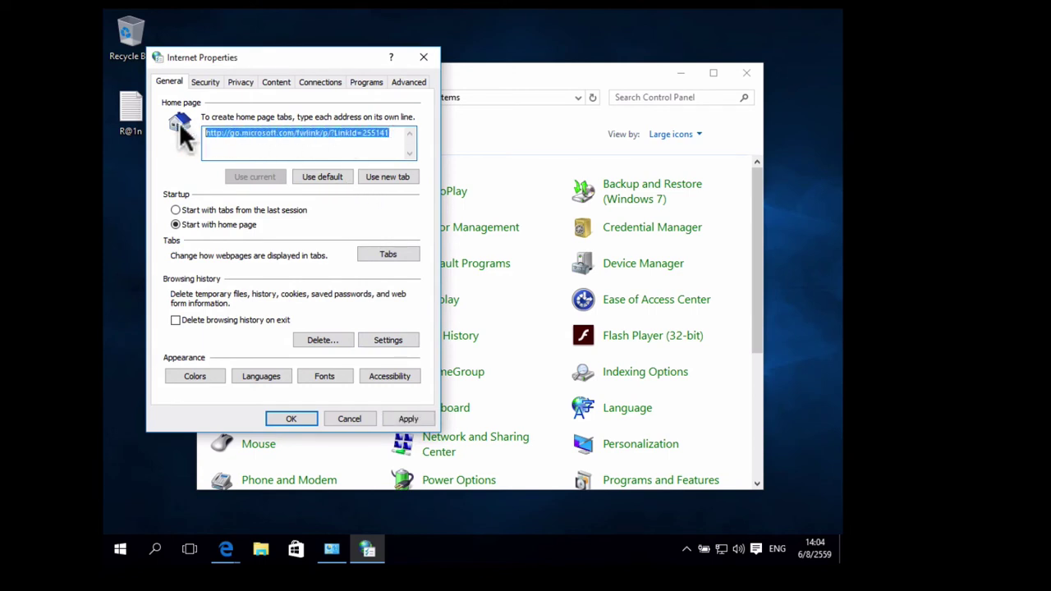
{"action": "type", "text": "www.go"}
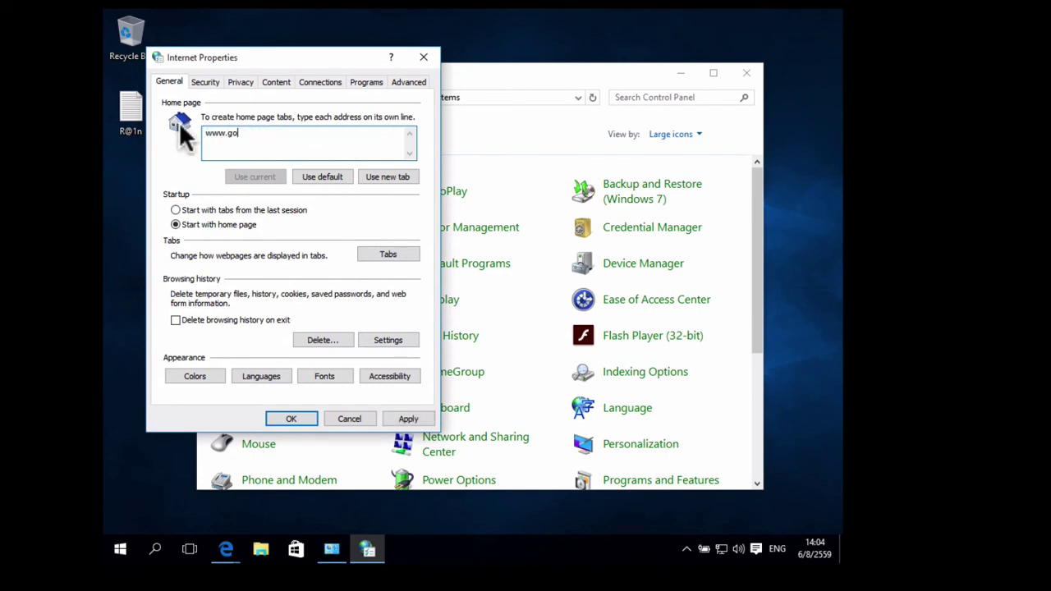
{"action": "type", "text": "ogle.com"}
{"action": "key", "text": "BackSpace"}
{"action": "type", "text": "th"}
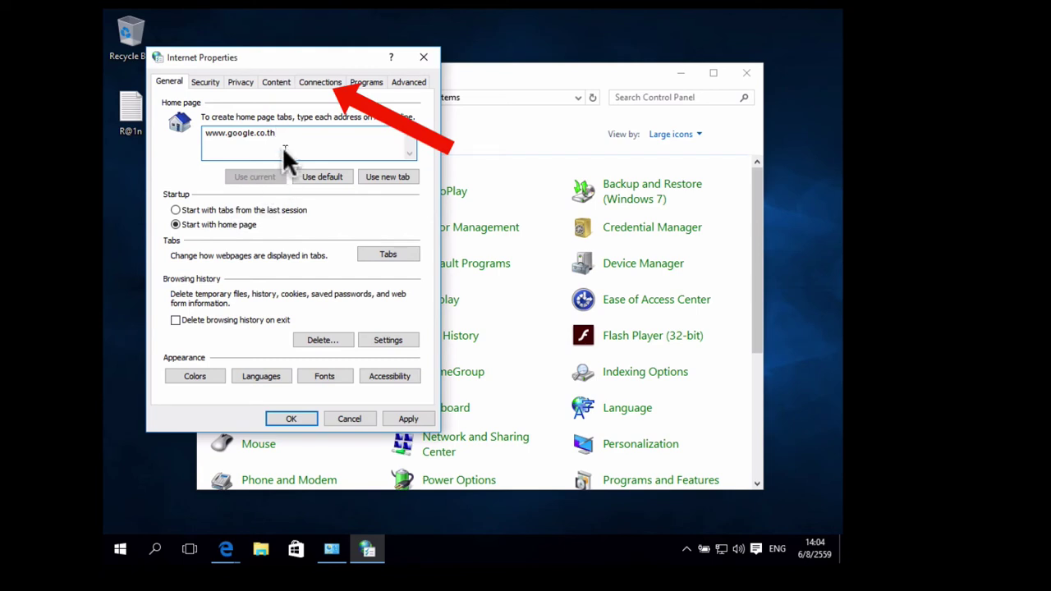
In the LAN settings, enable a proxy server with address proxy.trueinternet.co.th and port 8080.
{"action": "left_click", "coordinate": [314, 82]}
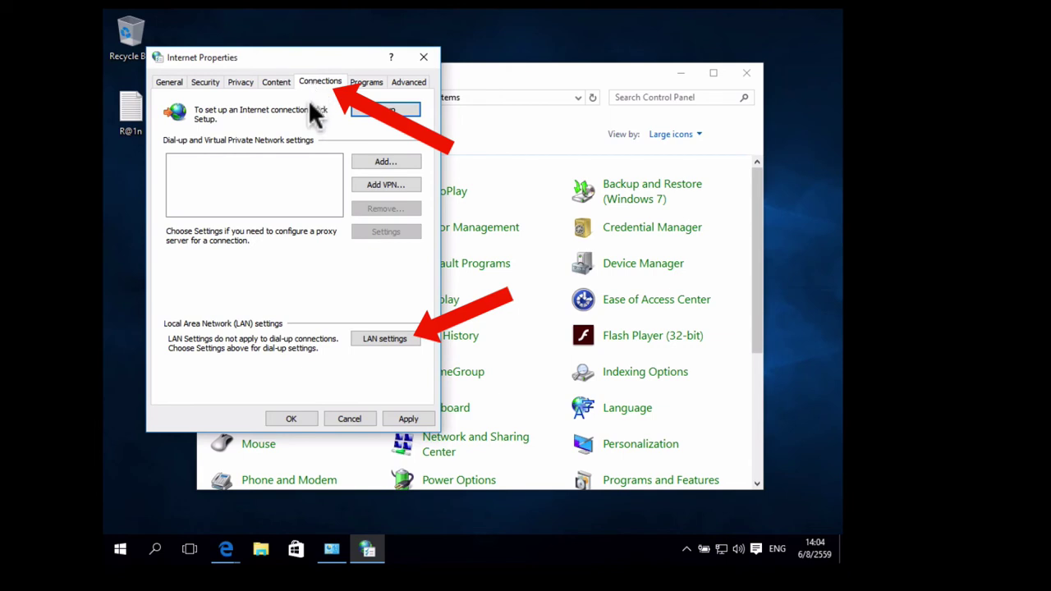
{"action": "left_click", "coordinate": [368, 338]}
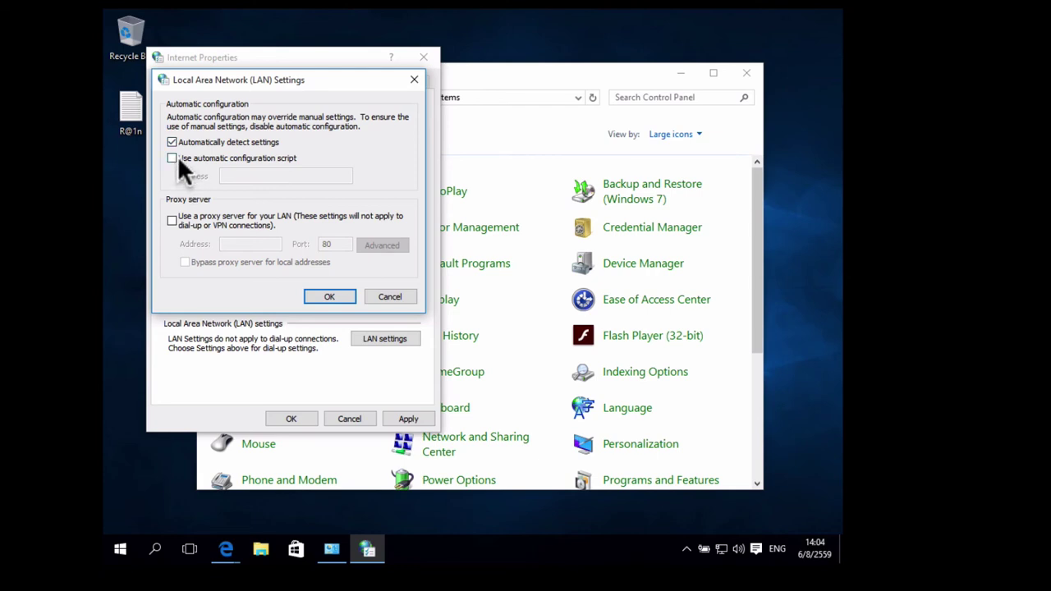
{"action": "left_click", "coordinate": [171, 220]}
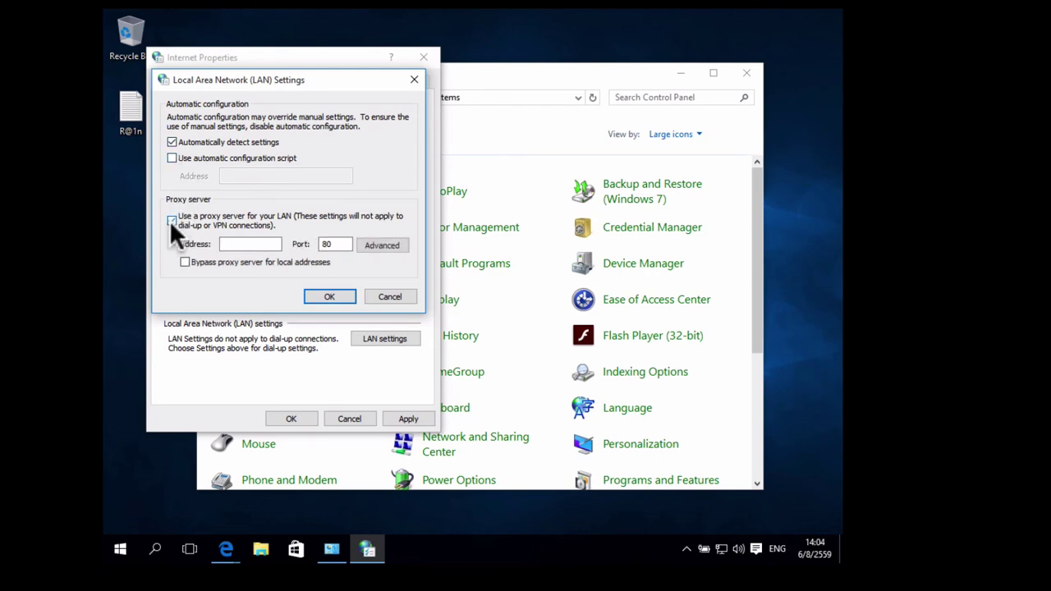
{"action": "left_click", "coordinate": [233, 243]}
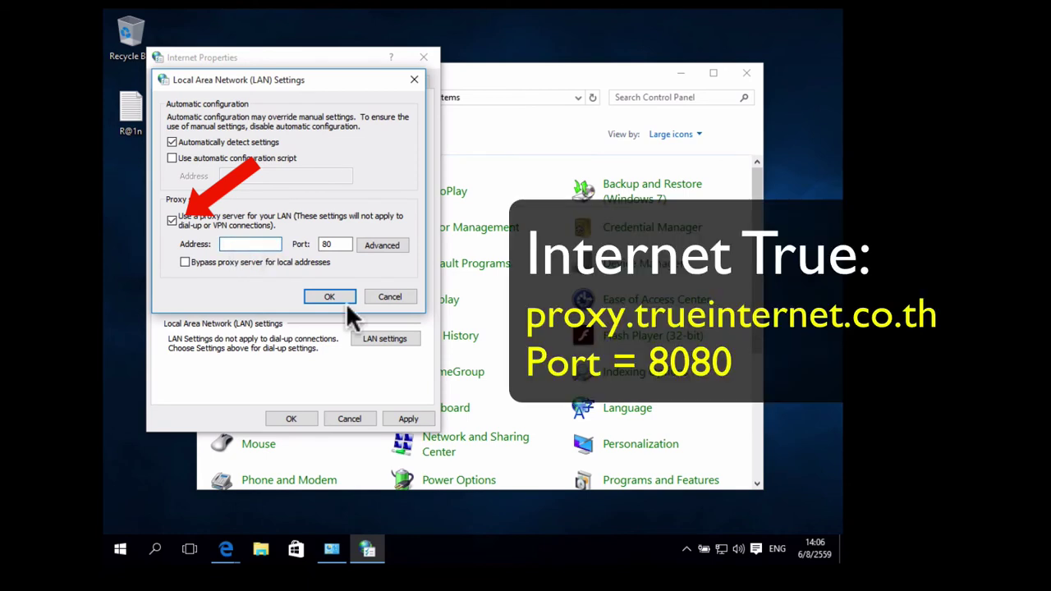
{"action": "type", "text": "p"}
{"action": "type", "text": "roxy."}
{"action": "type", "text": "true"}
{"action": "type", "text": "internet"}
{"action": "type", "text": ".co.th"}
{"action": "key", "text": "Tab"}
{"action": "type", "text": "8080"}
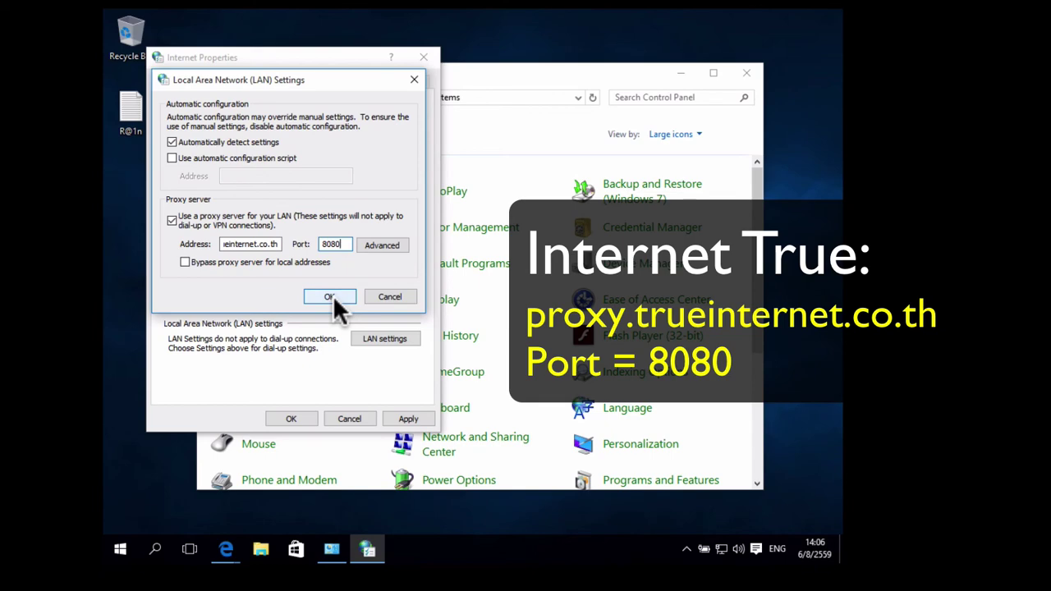
{"action": "left_click", "coordinate": [330, 296]}
Apply the Internet Properties changes and close both the dialog and Control Panel.
{"action": "left_click", "coordinate": [409, 418]}
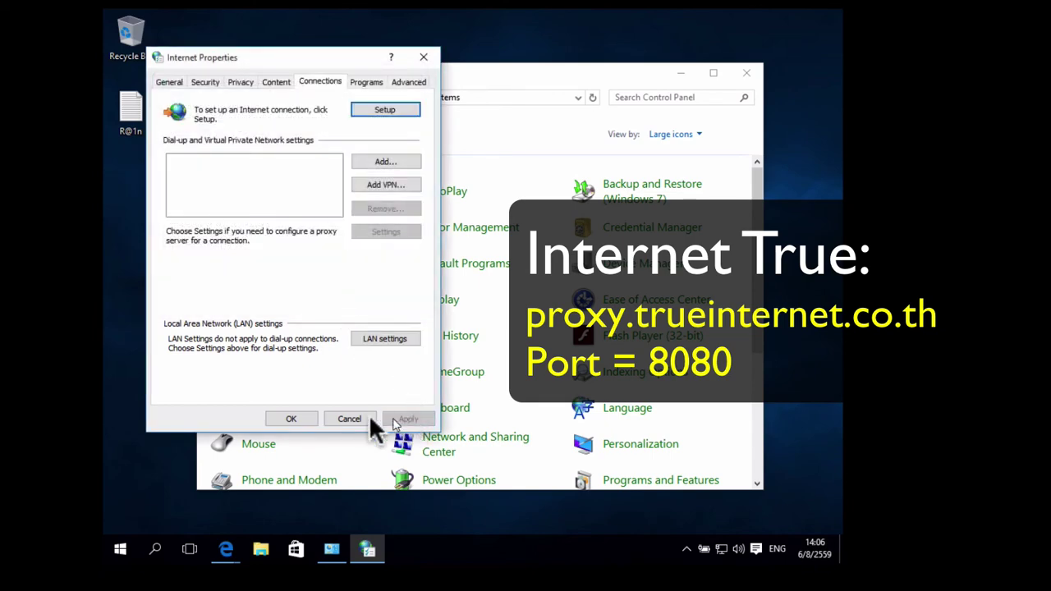
{"action": "left_click", "coordinate": [290, 418]}
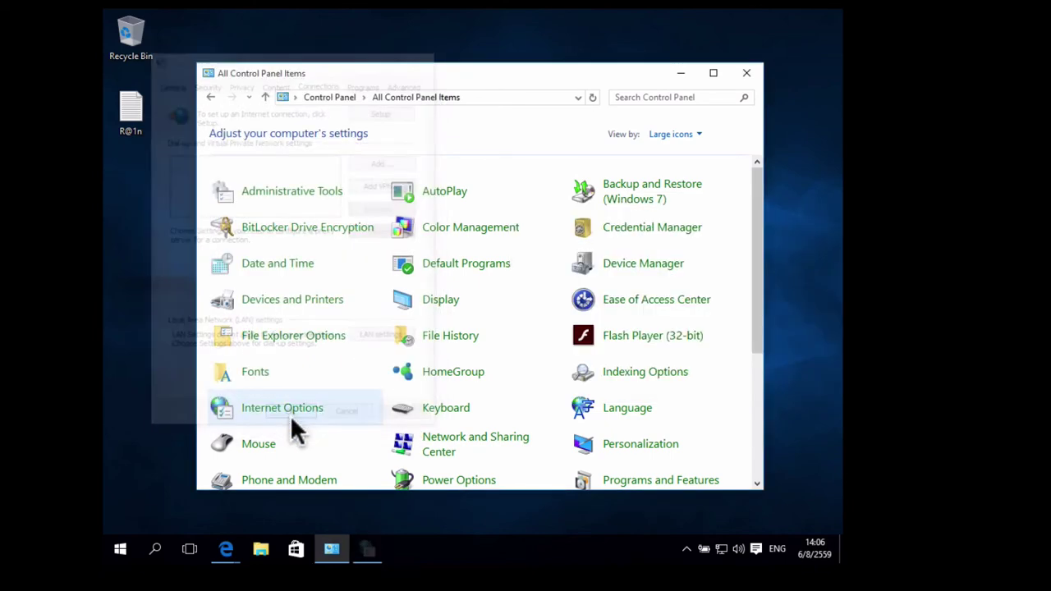
{"action": "left_click", "coordinate": [748, 76]}
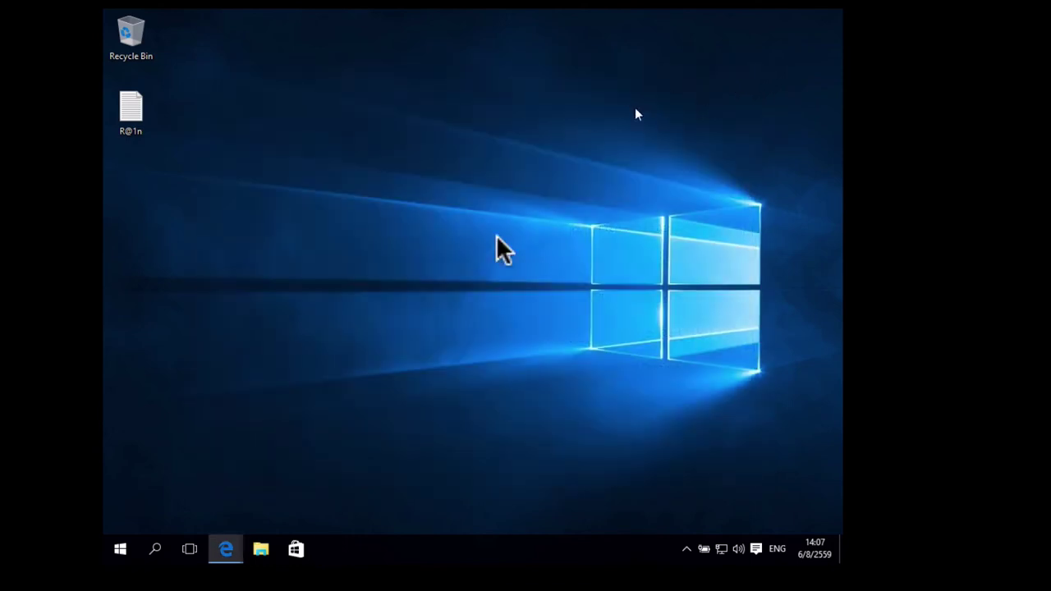
Bring back the minimized efin StockPickUp publish page in Edge and start version 5.3.0 again.
{"action": "mouse_move", "coordinate": [238, 543]}
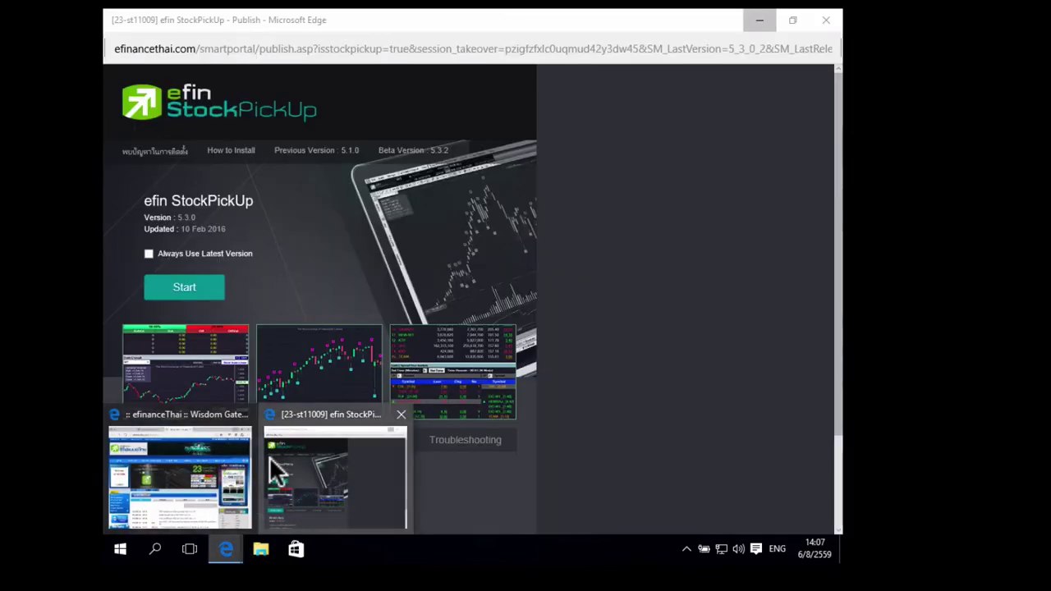
{"action": "left_click", "coordinate": [269, 457]}
{"action": "left_click", "coordinate": [216, 285]}
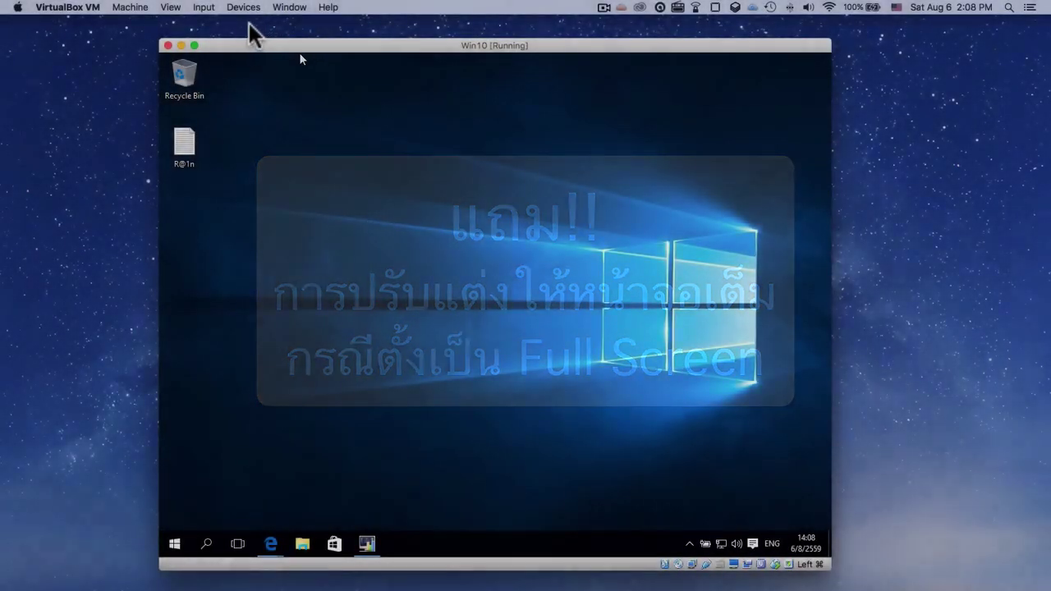
Insert the Guest Additions CD image into the virtual machine, run VBoxWindowsAdditions.exe from the disc and allow it to make changes.
{"action": "left_click", "coordinate": [245, 10]}
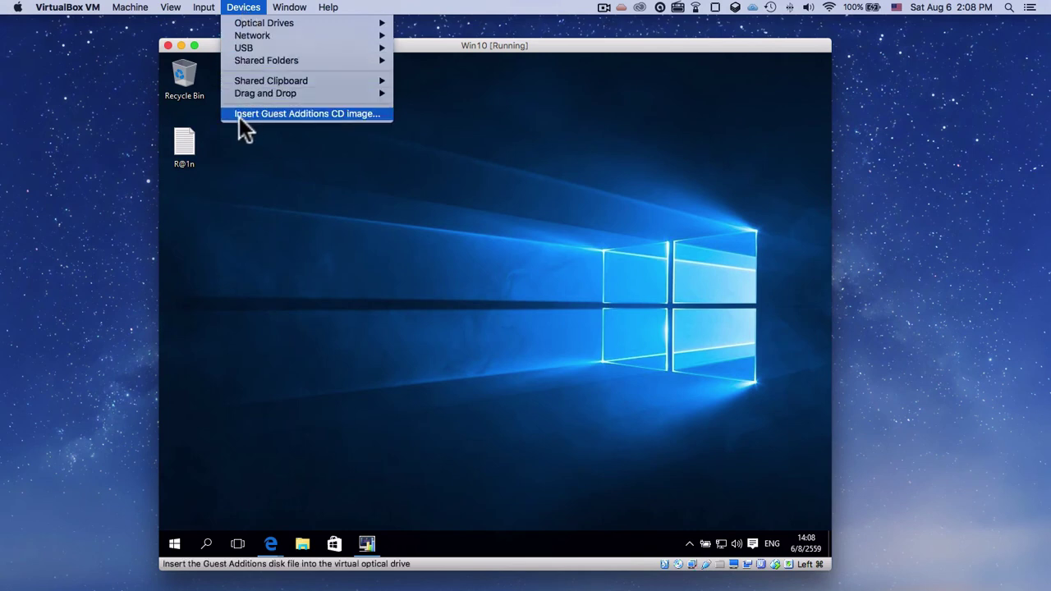
{"action": "left_click", "coordinate": [299, 115]}
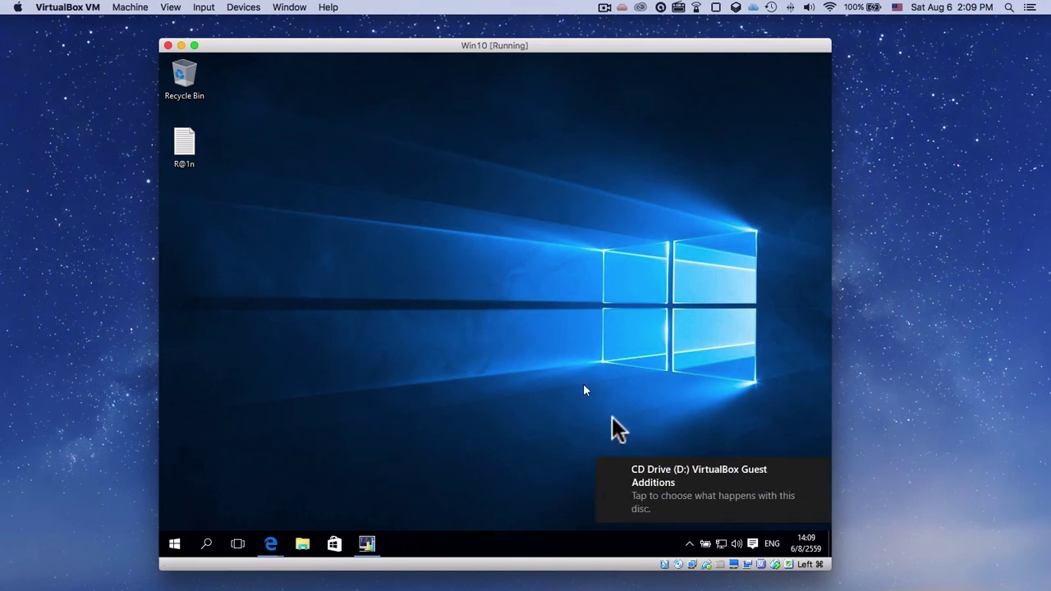
{"action": "left_click", "coordinate": [655, 478]}
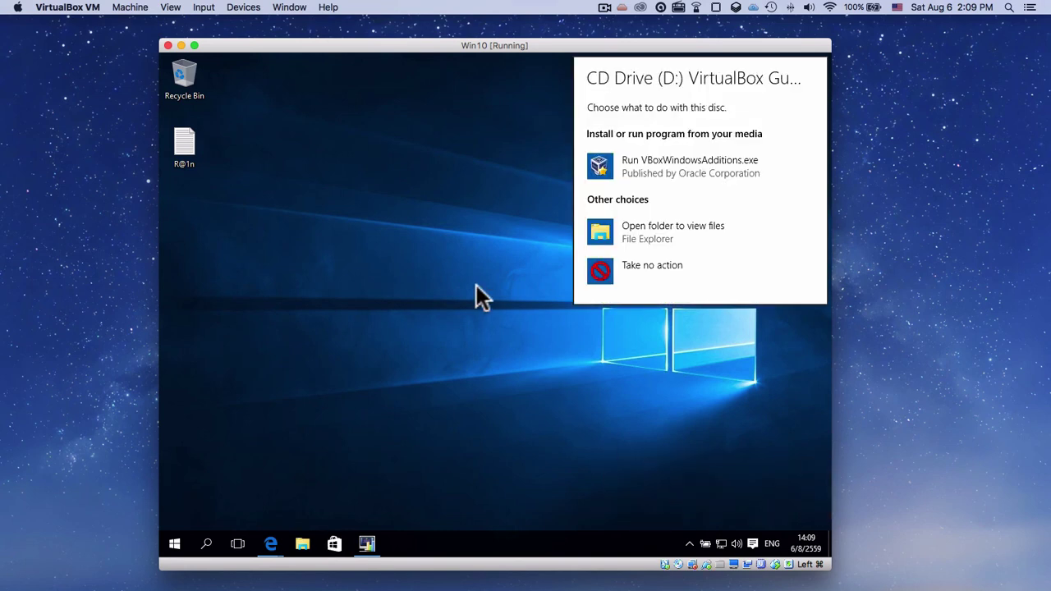
{"action": "left_click", "coordinate": [641, 171]}
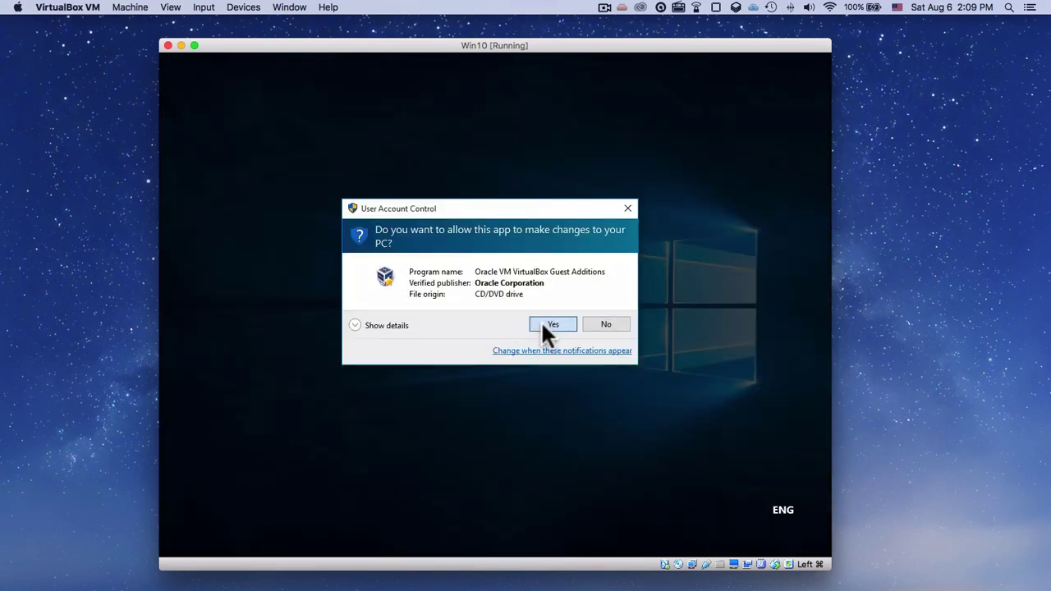
{"action": "left_click", "coordinate": [549, 325]}
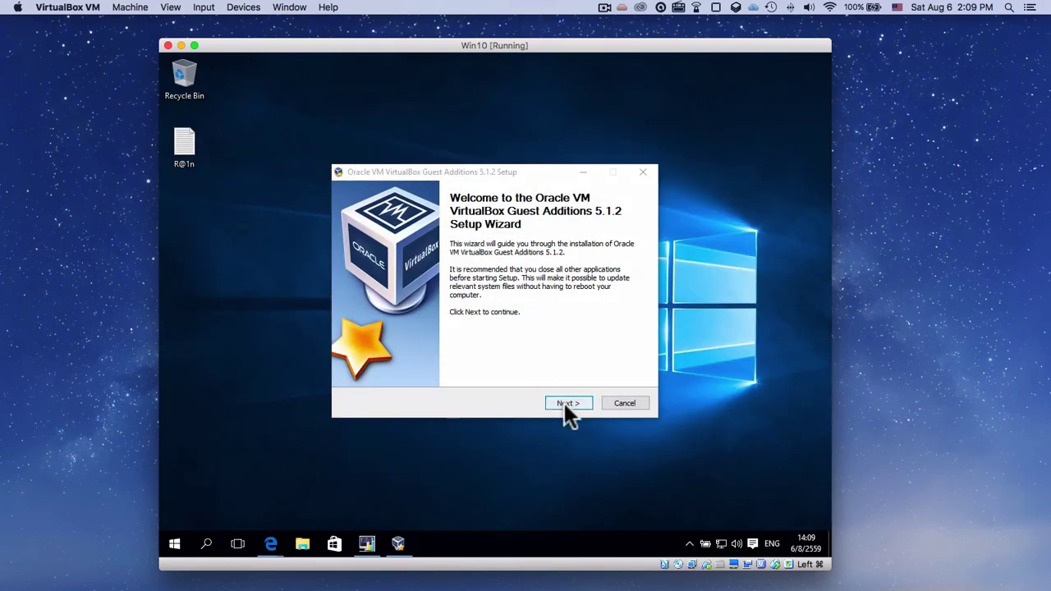
Install VirtualBox Guest Additions 5.1.2 with the default components, accept the Oracle device software and finish with Reboot now.
{"action": "left_click", "coordinate": [567, 403]}
{"action": "left_click", "coordinate": [567, 403]}
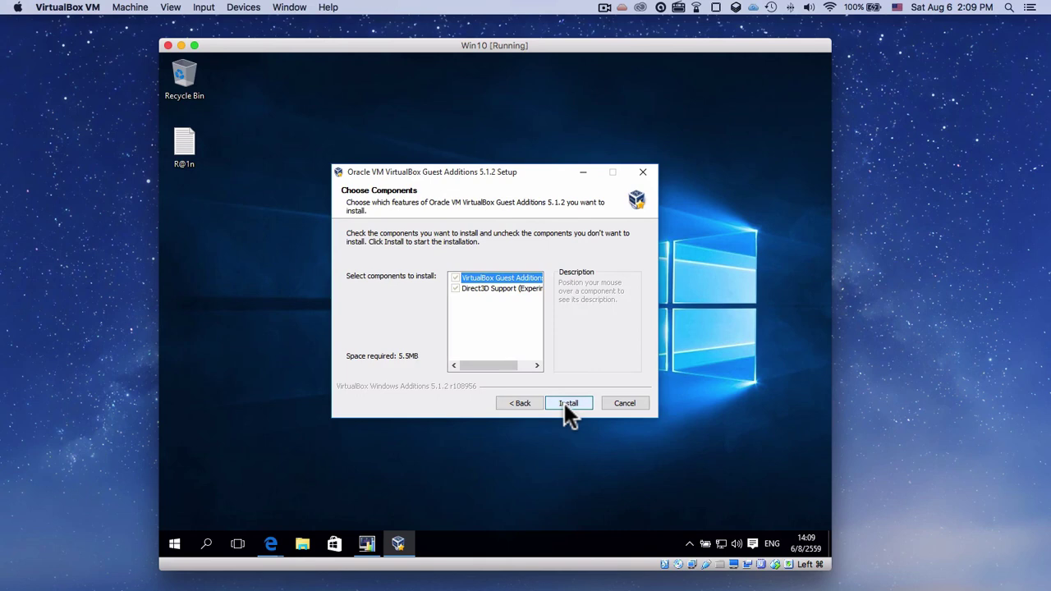
{"action": "left_click", "coordinate": [566, 403]}
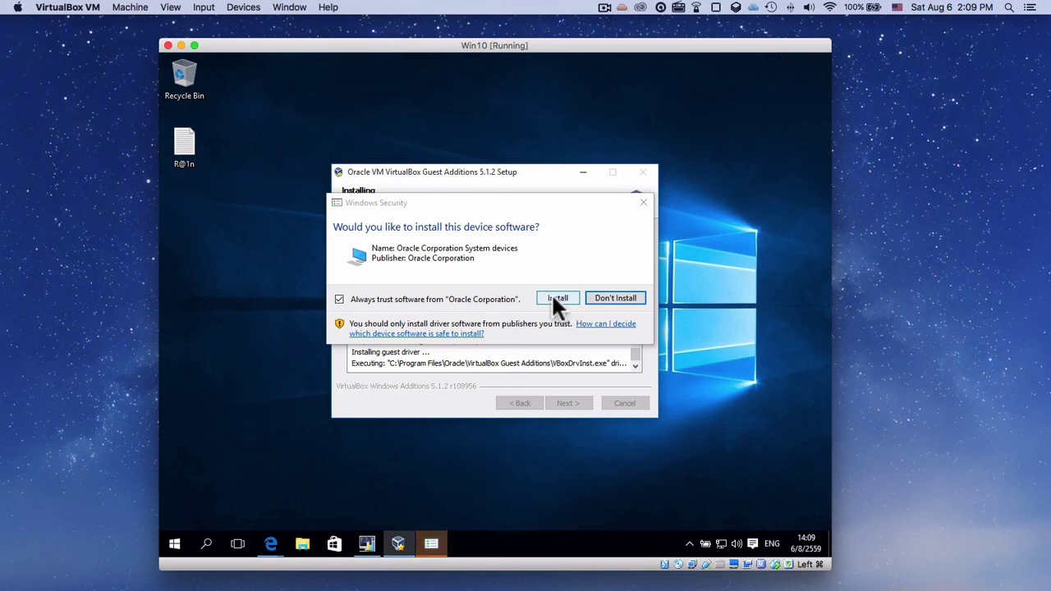
{"action": "left_click", "coordinate": [552, 294]}
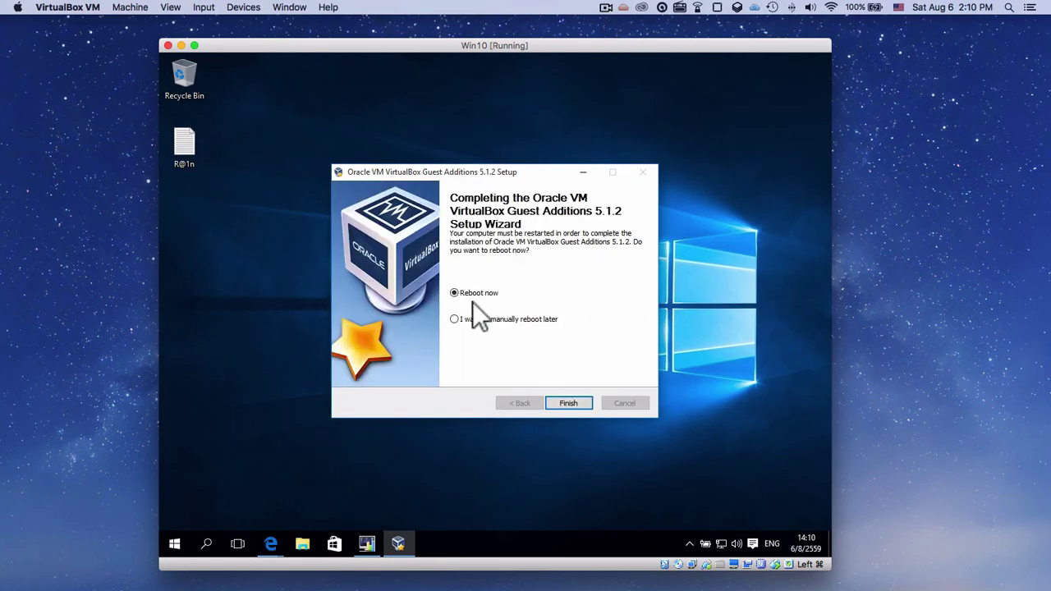
{"action": "left_click", "coordinate": [567, 402]}
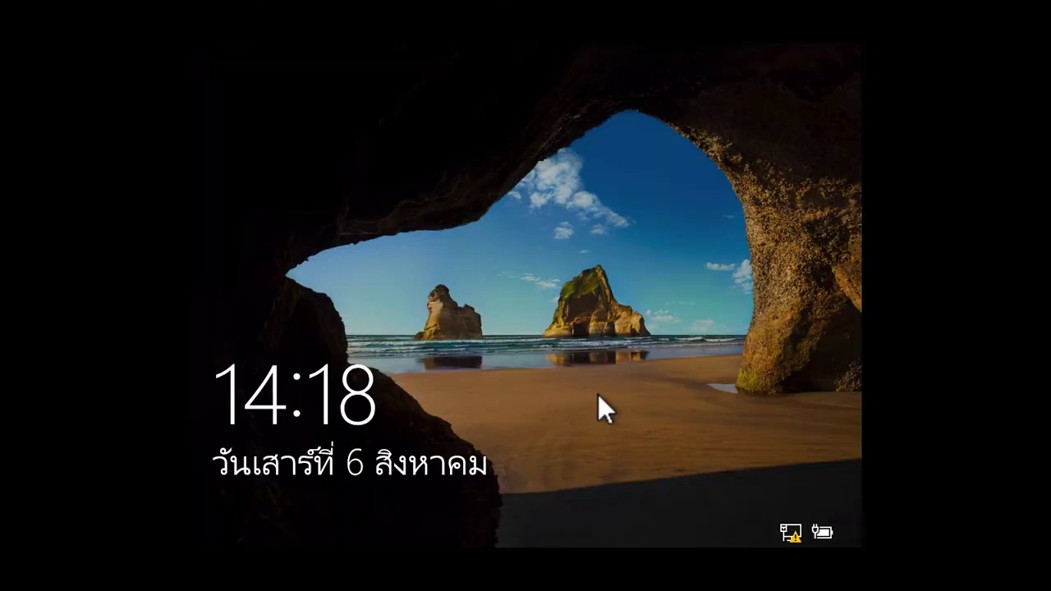
Switch the sign-in keyboard to English (United States) and sign in to Windows with the account password.
{"action": "left_click", "coordinate": [538, 435]}
{"action": "left_click", "coordinate": [739, 519]}
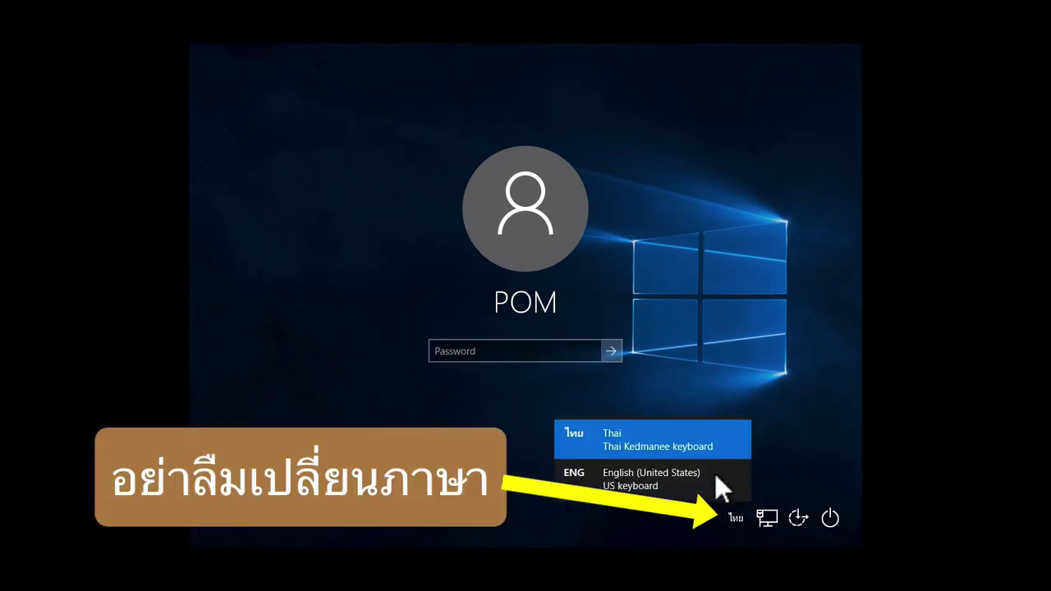
{"action": "left_click", "coordinate": [672, 474]}
{"action": "left_click", "coordinate": [483, 353]}
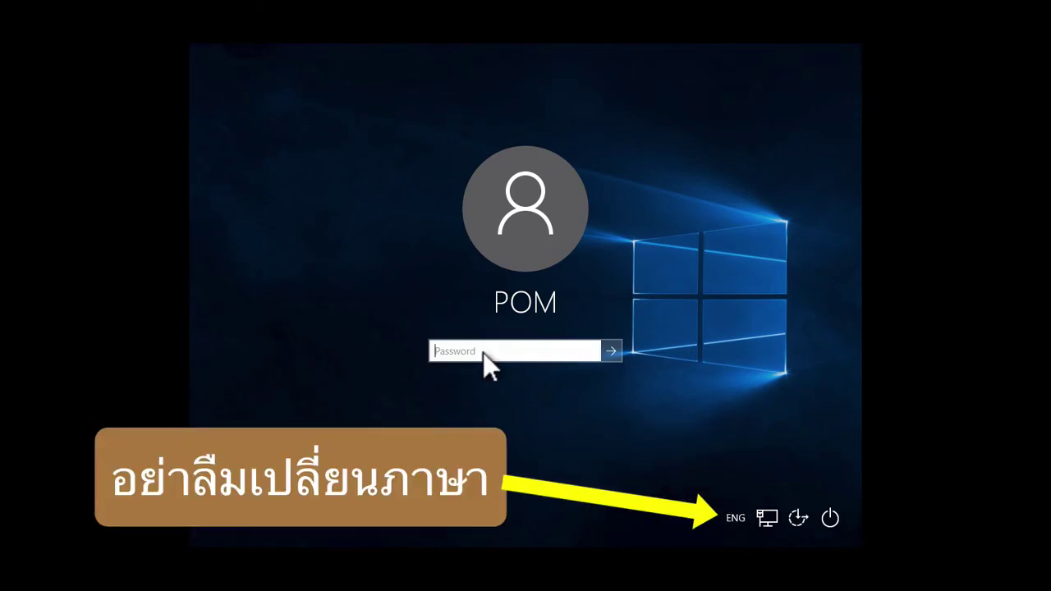
{"action": "type", "text": "***"}
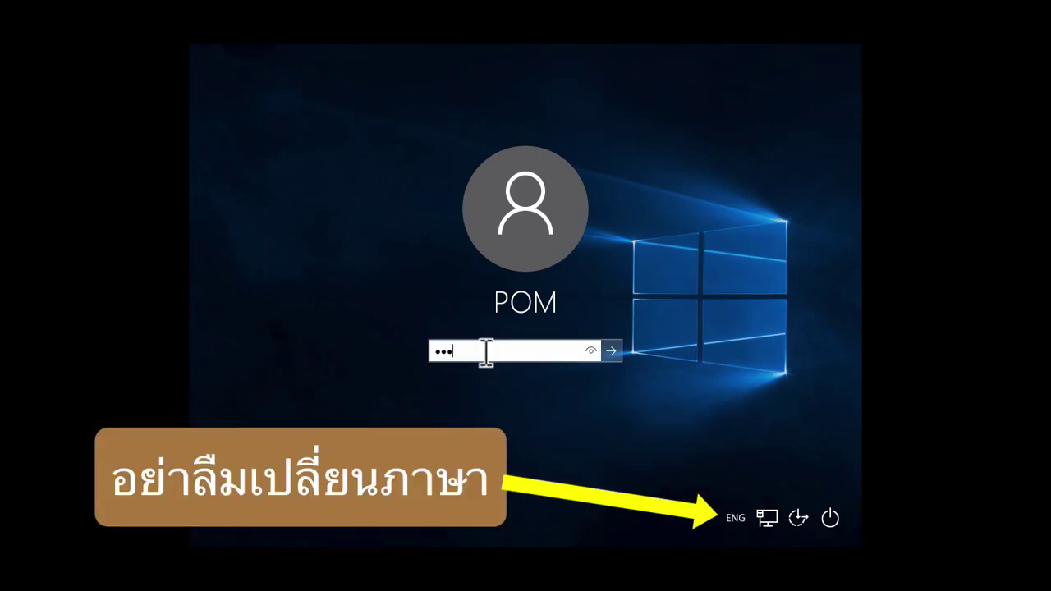
{"action": "type", "text": "***"}
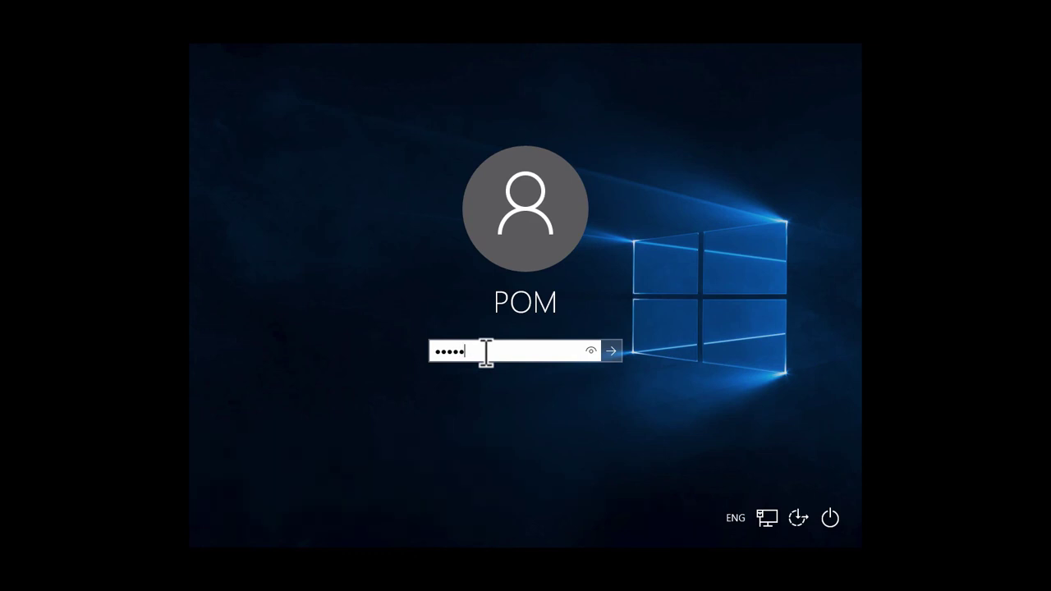
{"action": "key", "text": "Return"}
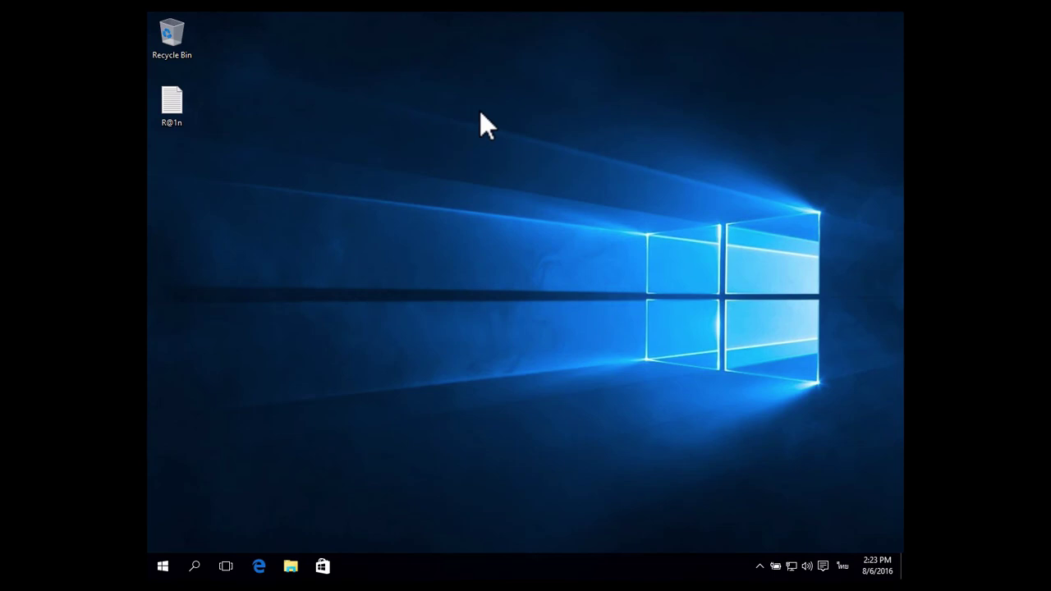
Open the desktop's advanced display settings, set the resolution to 1600 × 900 and keep the changes.
{"action": "right_click", "coordinate": [481, 112]}
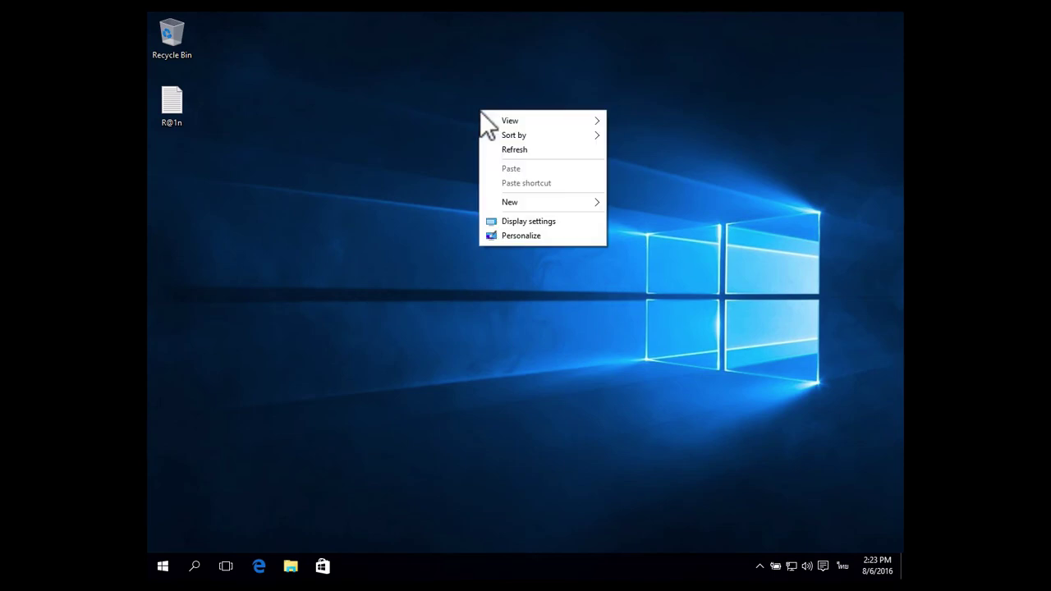
{"action": "left_click", "coordinate": [534, 224]}
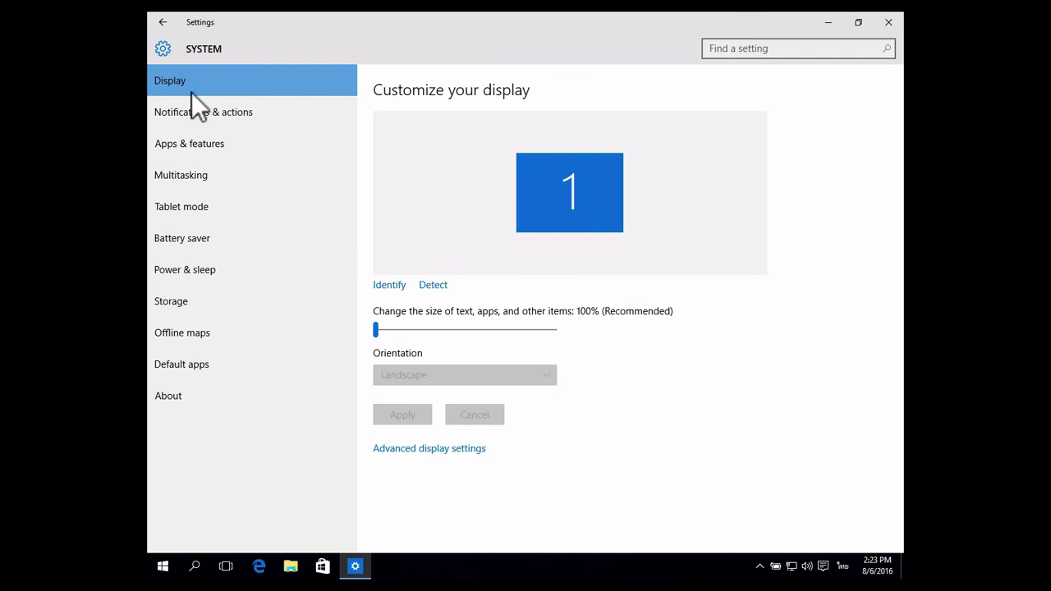
{"action": "left_click", "coordinate": [423, 451]}
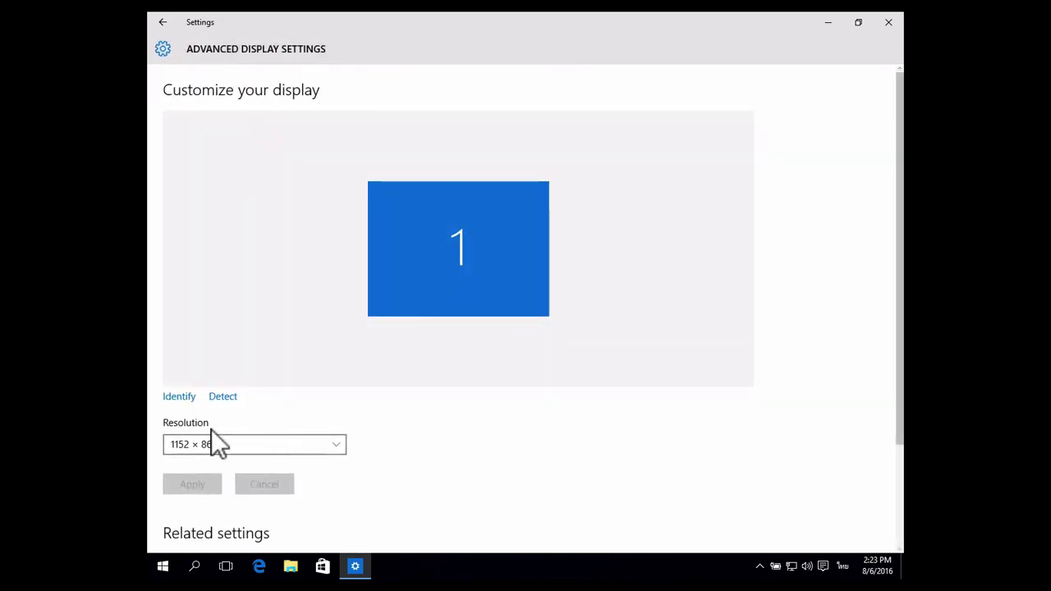
{"action": "left_click", "coordinate": [338, 451]}
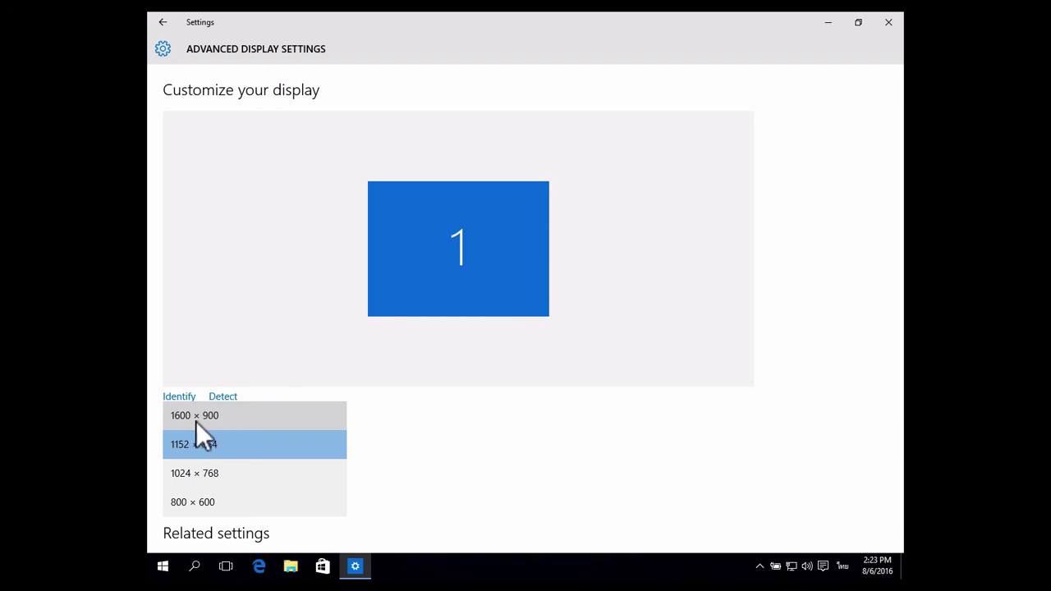
{"action": "left_click", "coordinate": [238, 420]}
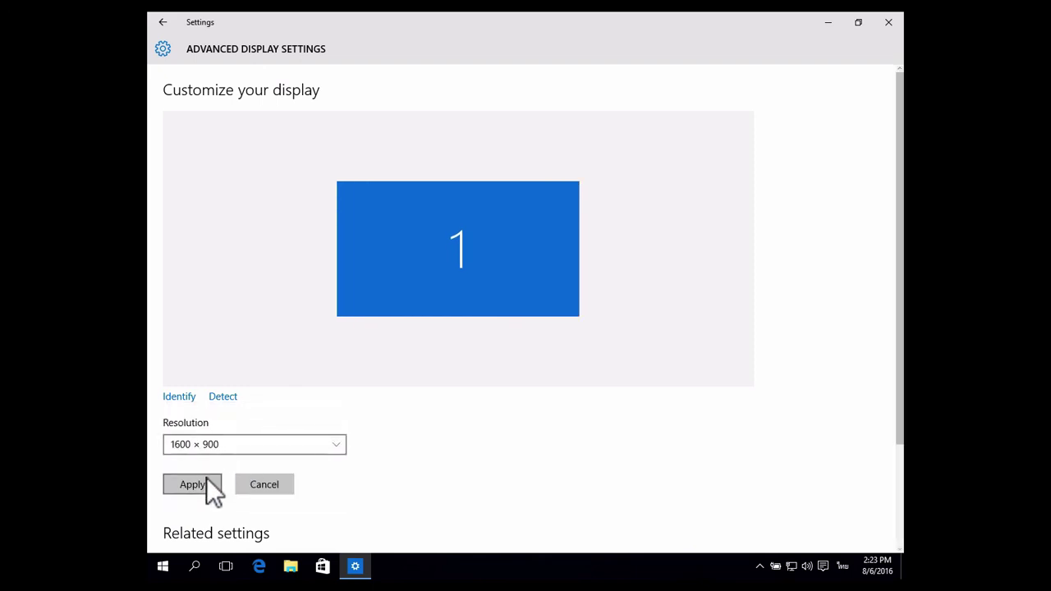
{"action": "scroll", "coordinate": [206, 477], "scroll_direction": "down", "scroll_amount": 2}
{"action": "left_click", "coordinate": [194, 409]}
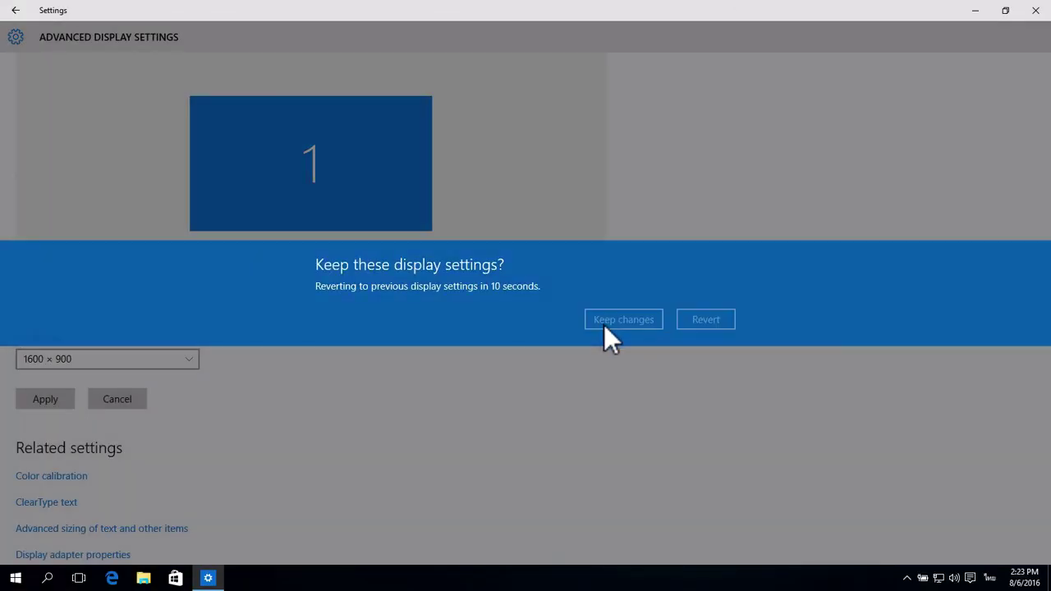
{"action": "left_click", "coordinate": [605, 322]}
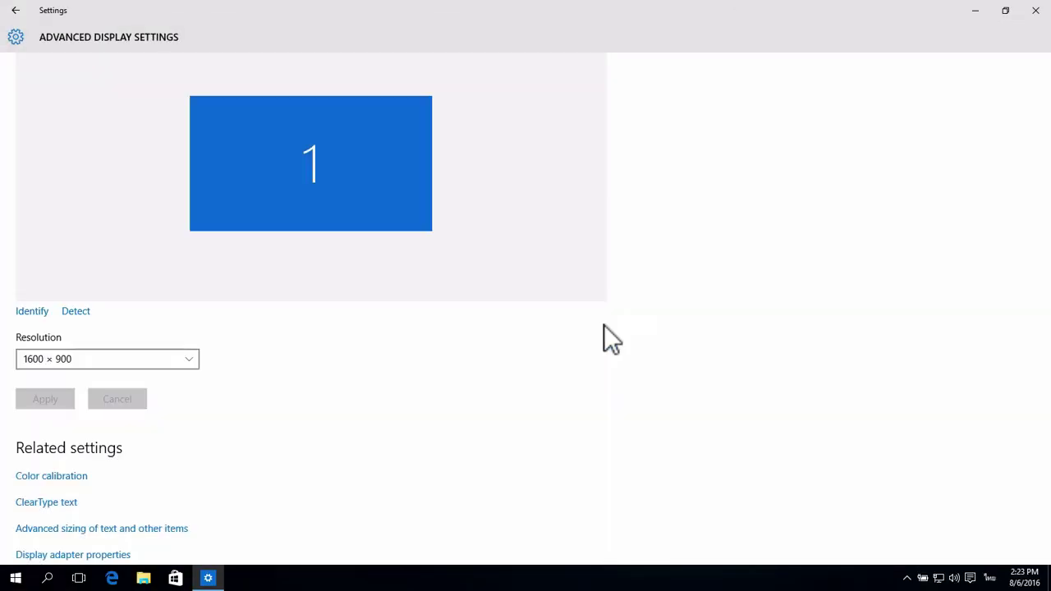
Close the display settings, switch to Microsoft Edge and open efinance from the SCB Securities home page.
{"action": "left_click", "coordinate": [1037, 10]}
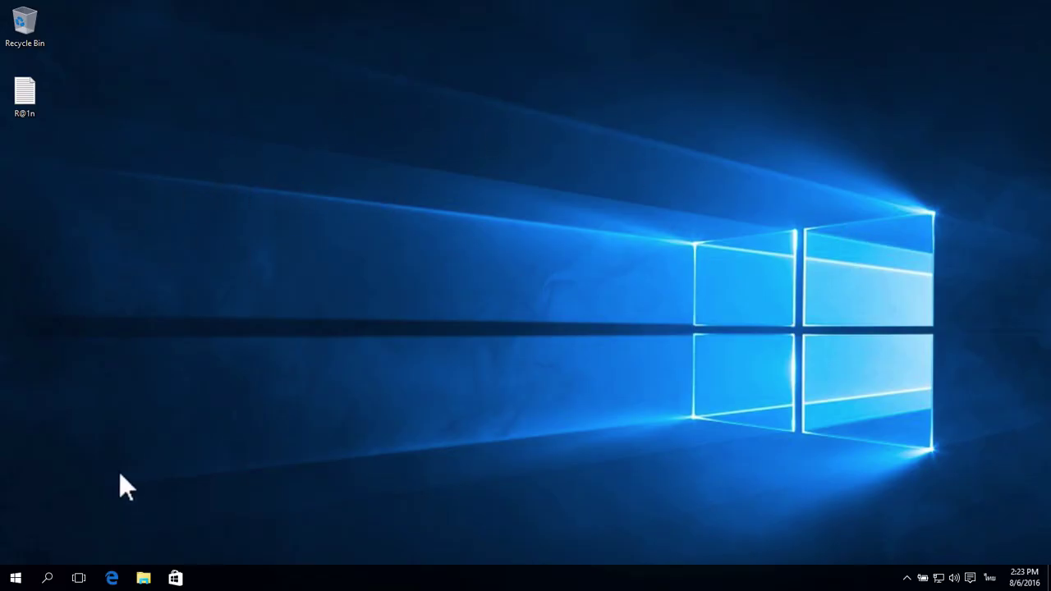
{"action": "left_click", "coordinate": [112, 578]}
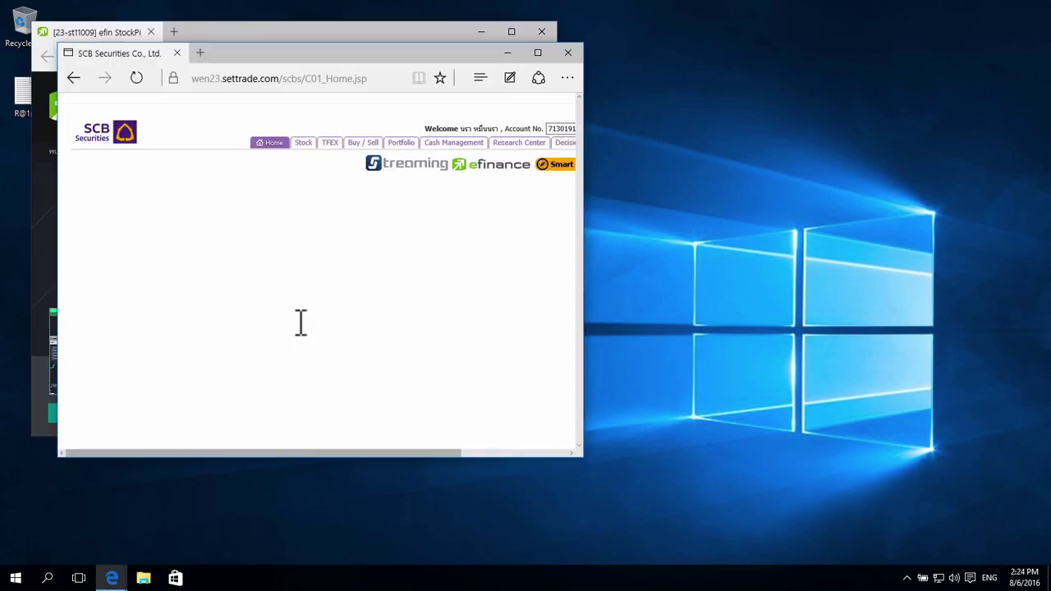
{"action": "left_click", "coordinate": [485, 164]}
Close the old StockPickUp browser window, then reopen efin StockPickUp from the efinanceThai site and start version 5.3.0.
{"action": "left_click", "coordinate": [225, 46]}
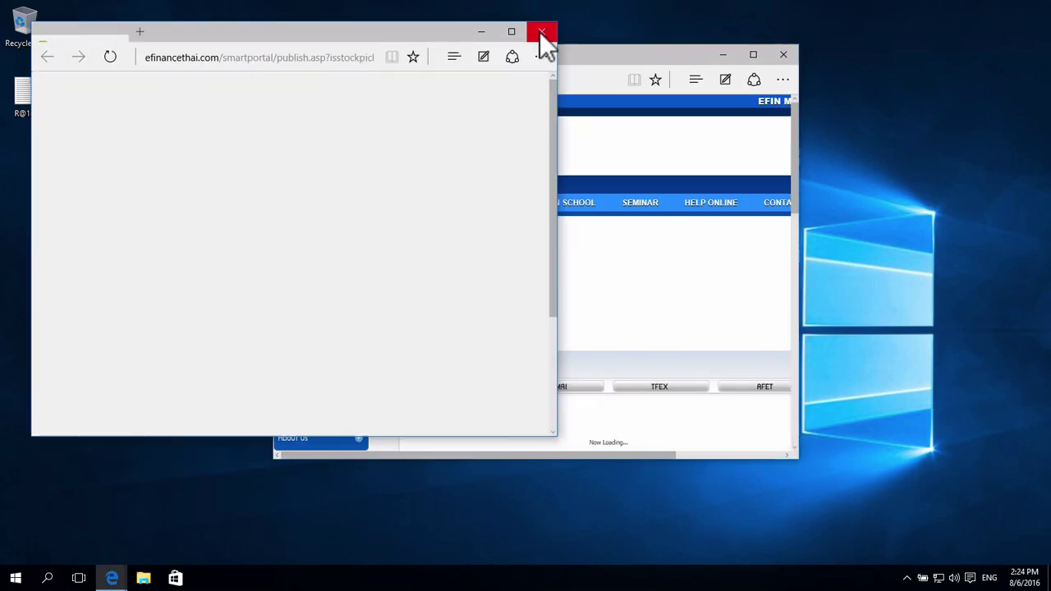
{"action": "left_click", "coordinate": [542, 32]}
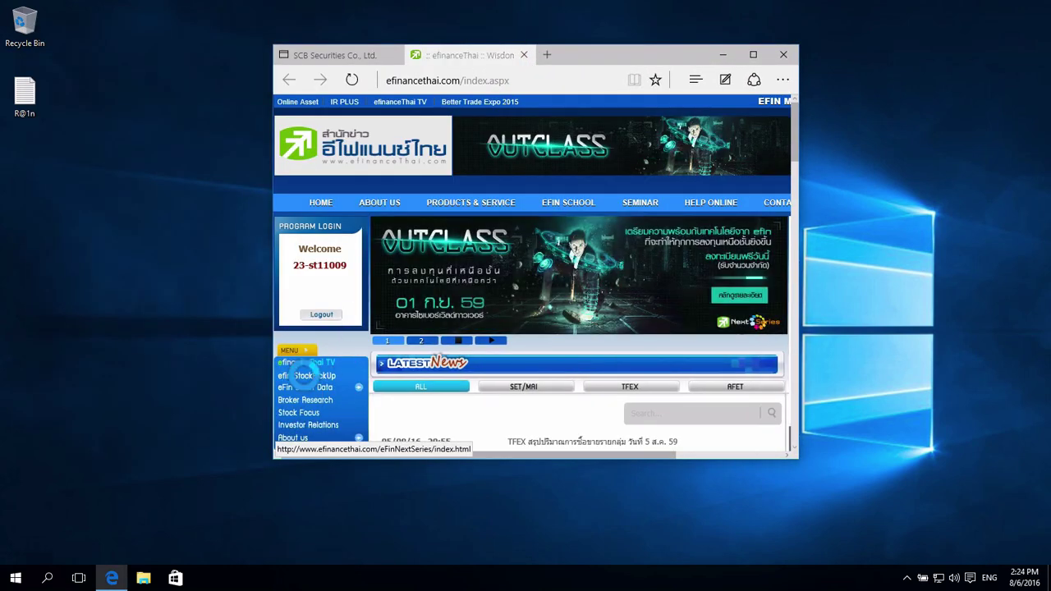
{"action": "left_click", "coordinate": [304, 375]}
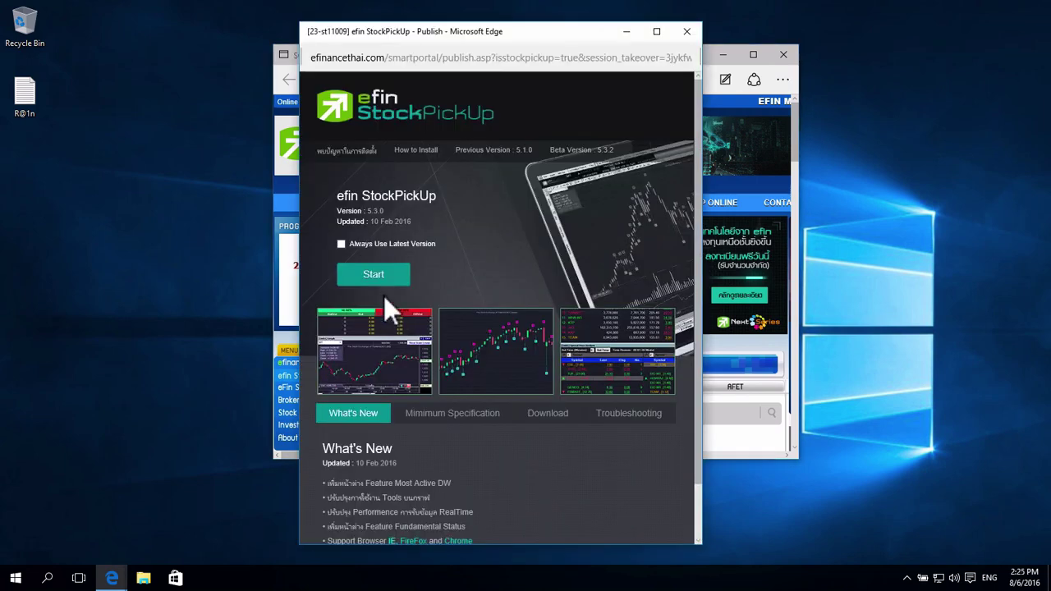
{"action": "left_click", "coordinate": [379, 281]}
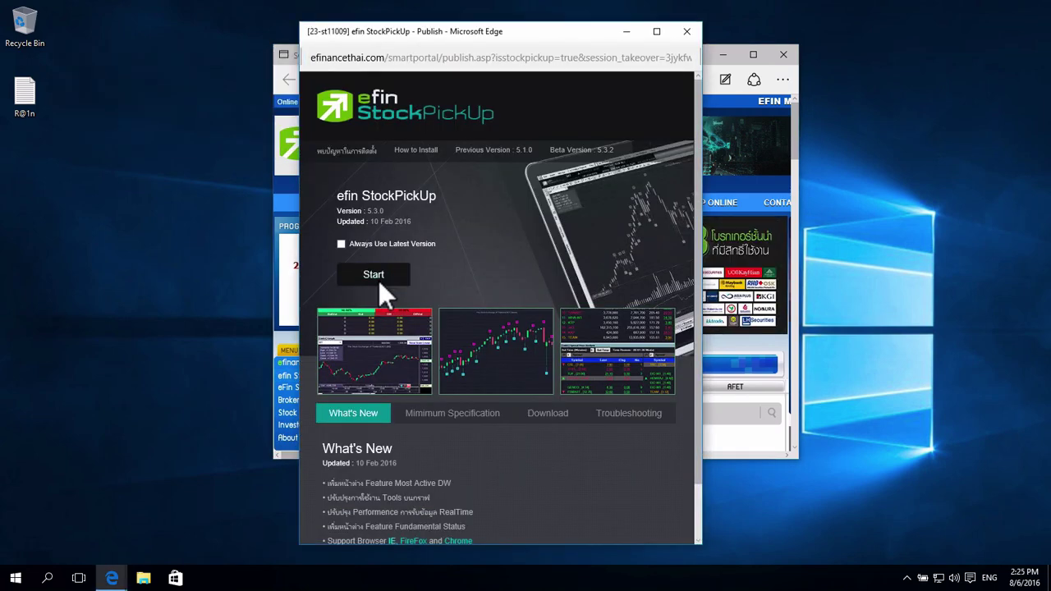